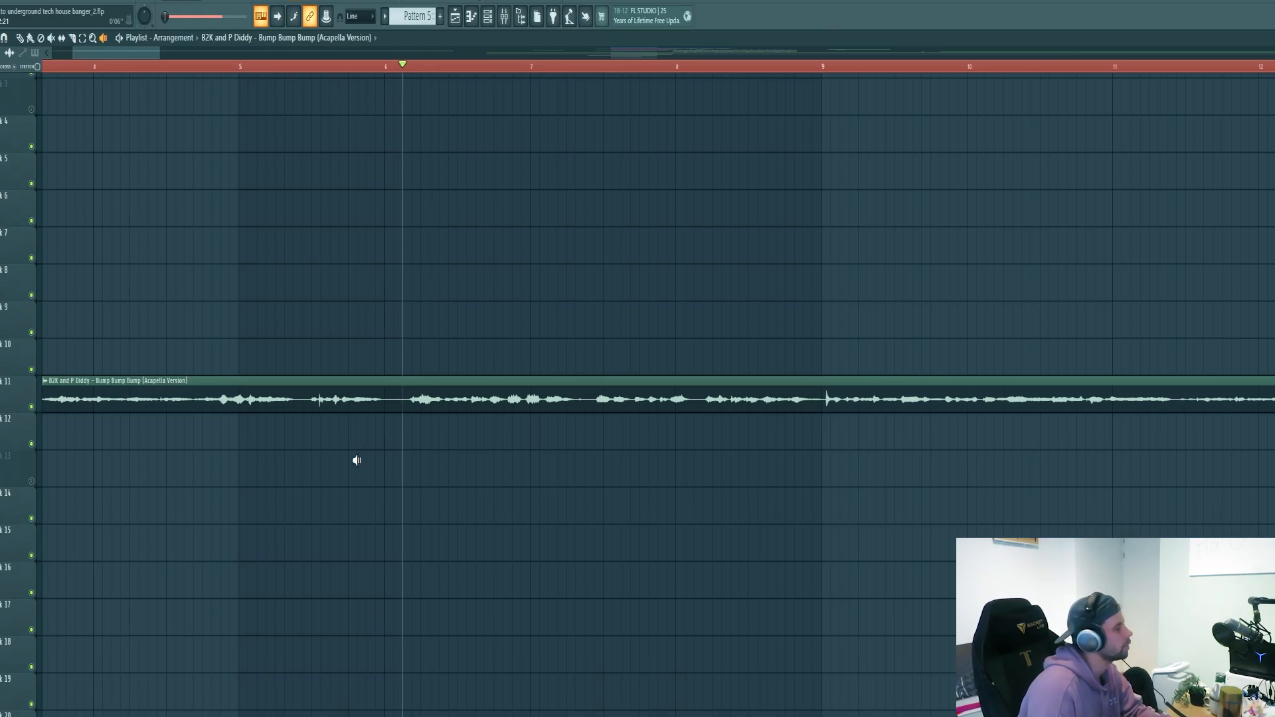
- Play back the original B2K and P Diddy acapella and the chopped vocal clips arranged from bar 15
left_click(405, 396)
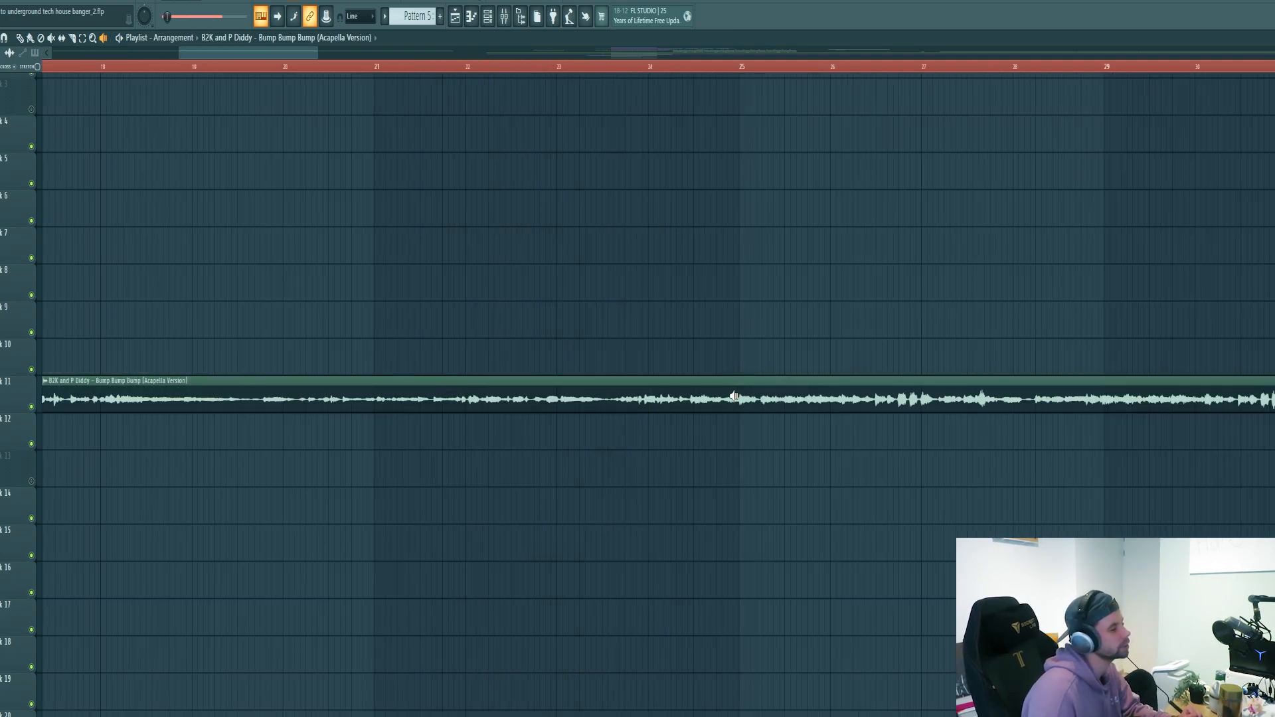
left_click(734, 396)
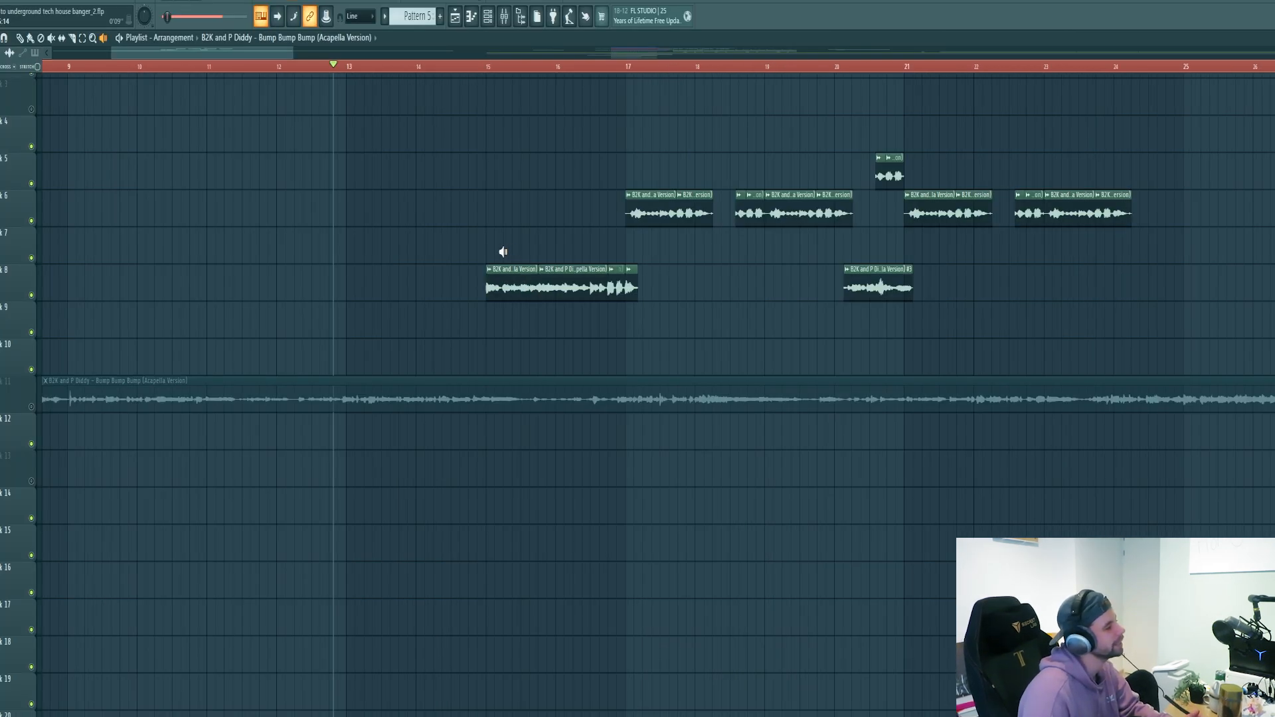
left_click(490, 77)
key("space")
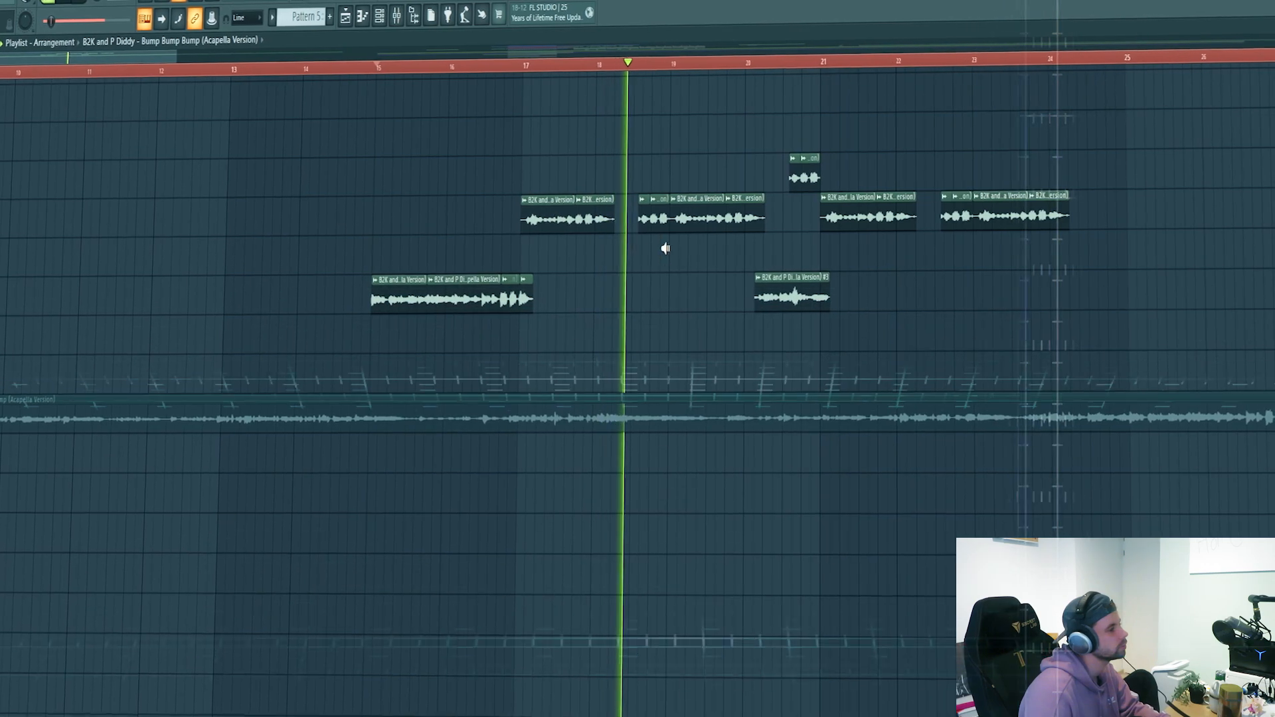
scroll(637, 273, "up", 4)
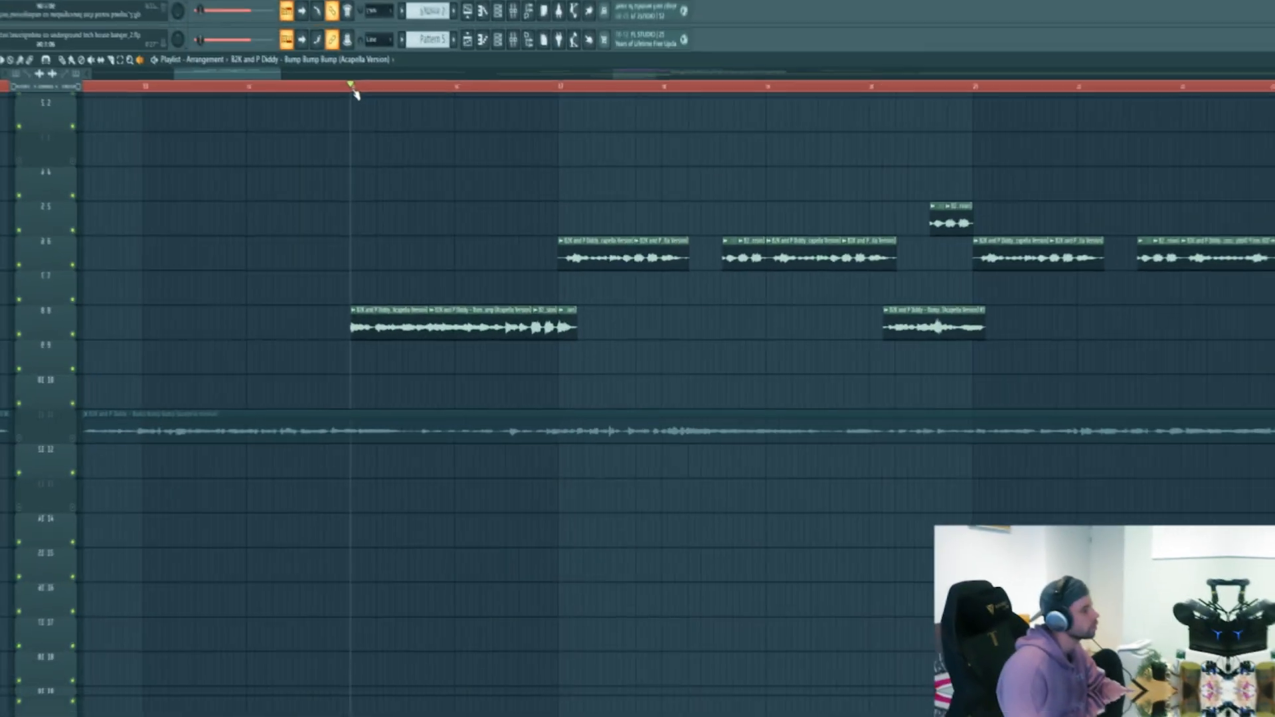
key("space")
key("space")
key("t")
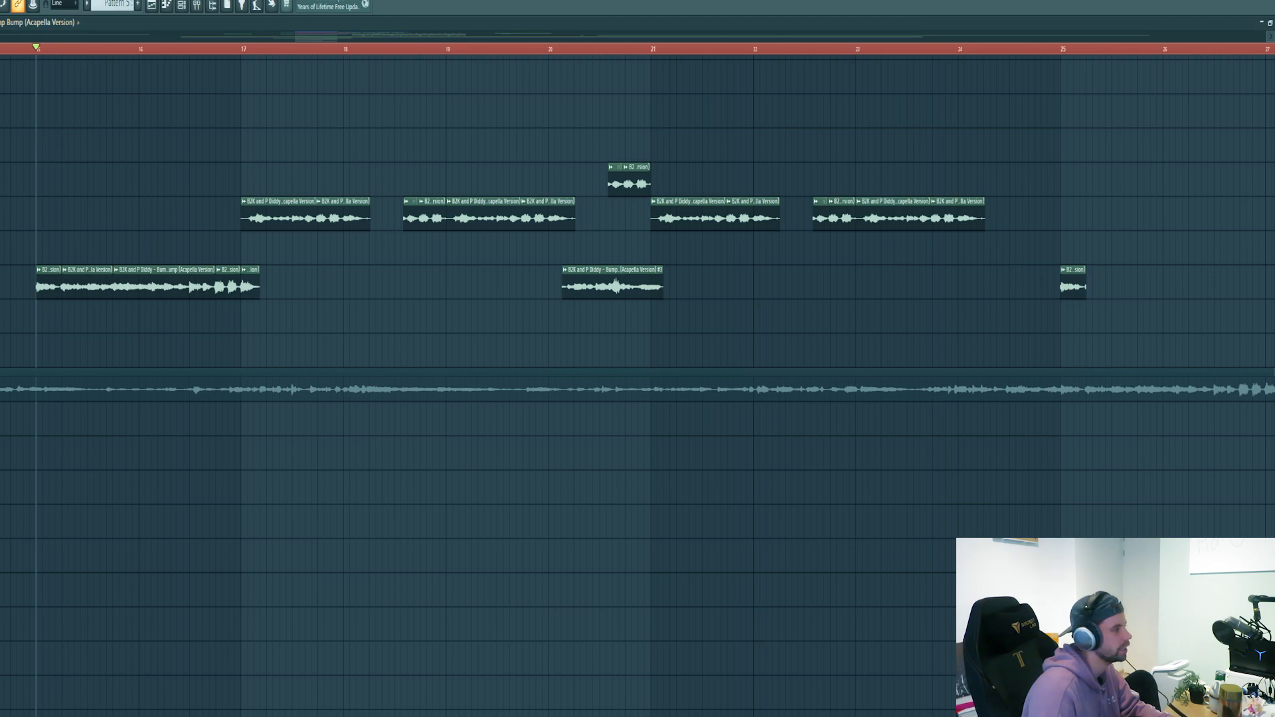
- Repeat the short vocal clip from bar 25 on Track 8 at bars 26, 27 and 28 and play it back
scroll(637, 378, "right", 8)
left_click(287, 50)
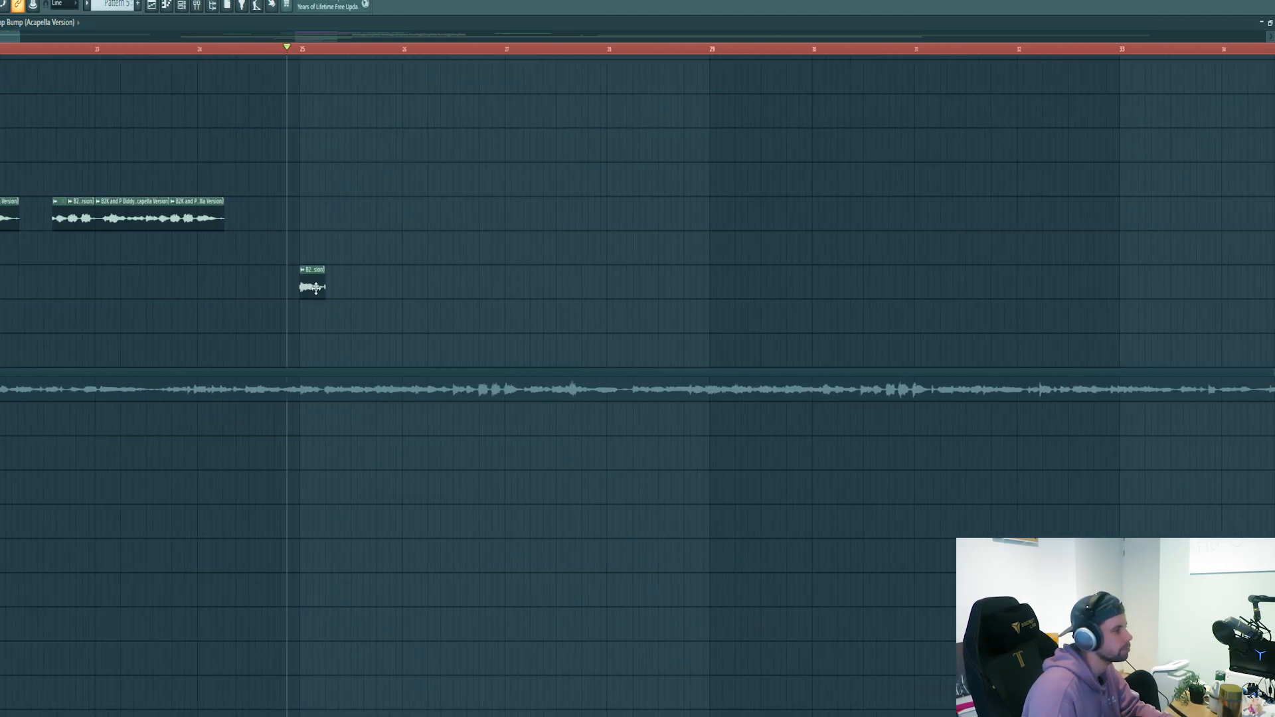
left_click(411, 288)
key("space")
left_click(515, 287)
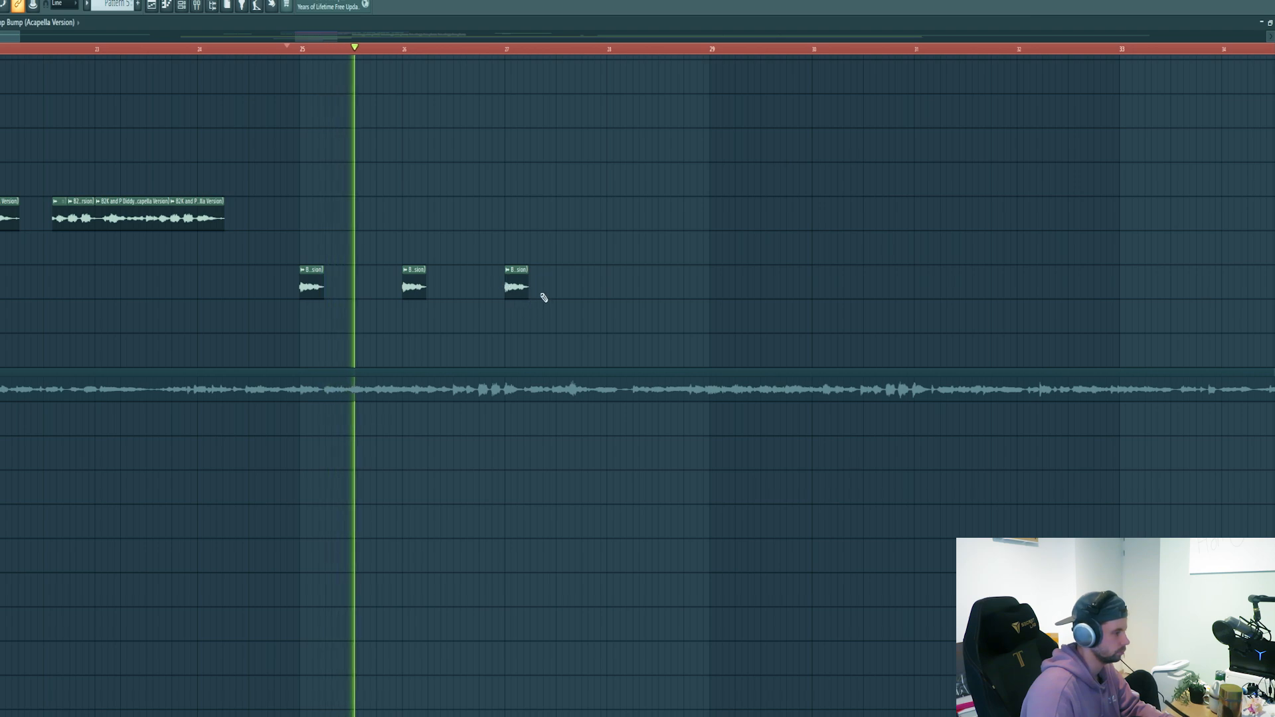
left_click(617, 288)
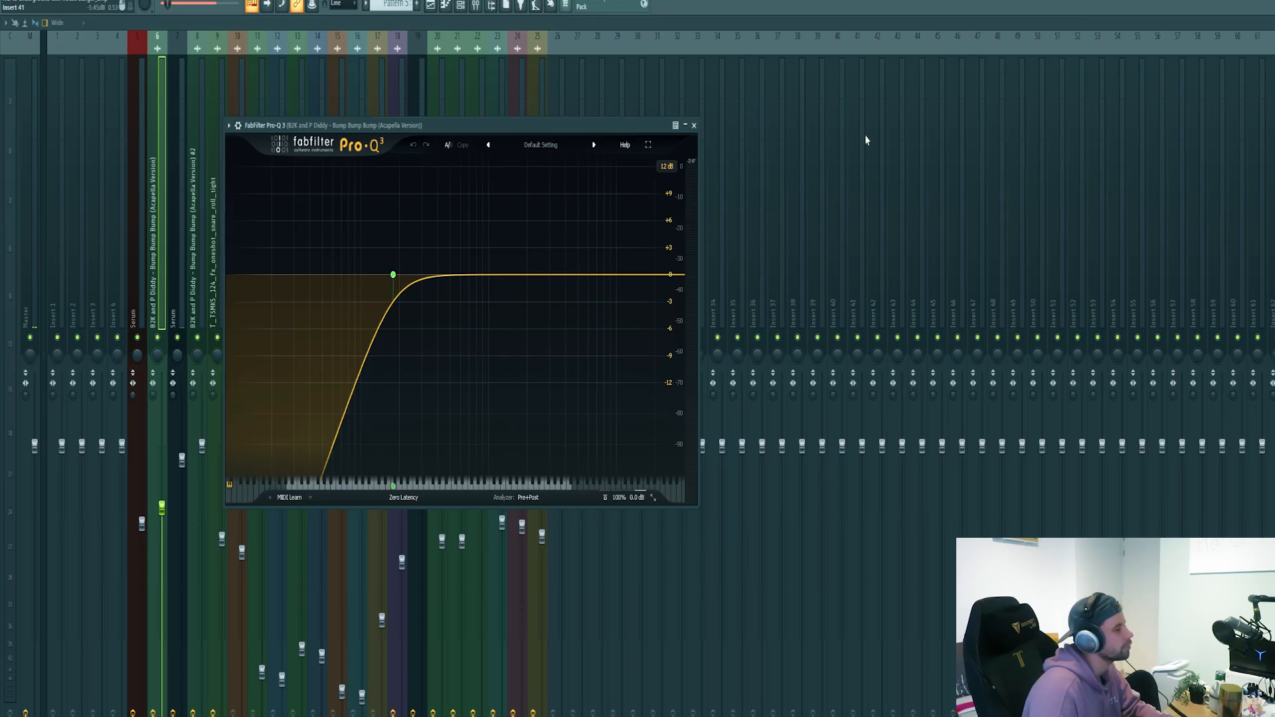
- Inspect the acapella channel's Pro-Q 3, S1 Imager, RVox and Kickstart effects in the mixer and audition the vocals
key("space")
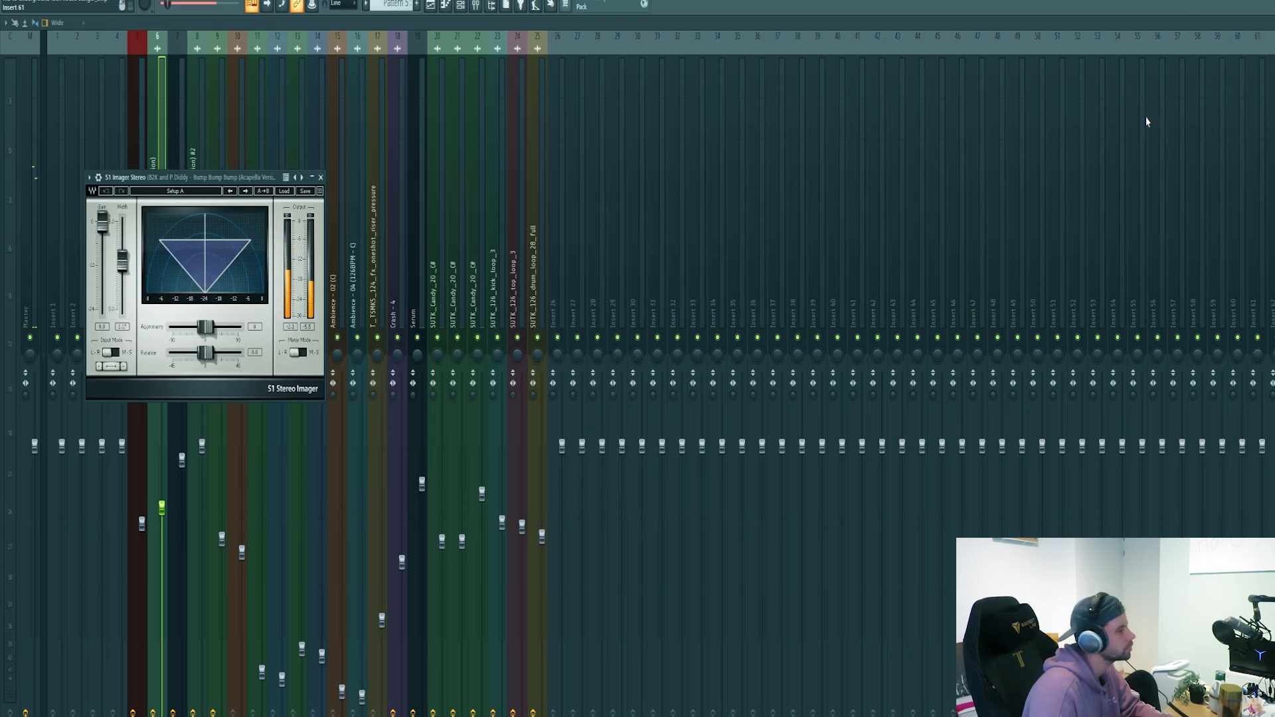
left_click_drag(208, 182, 470, 189)
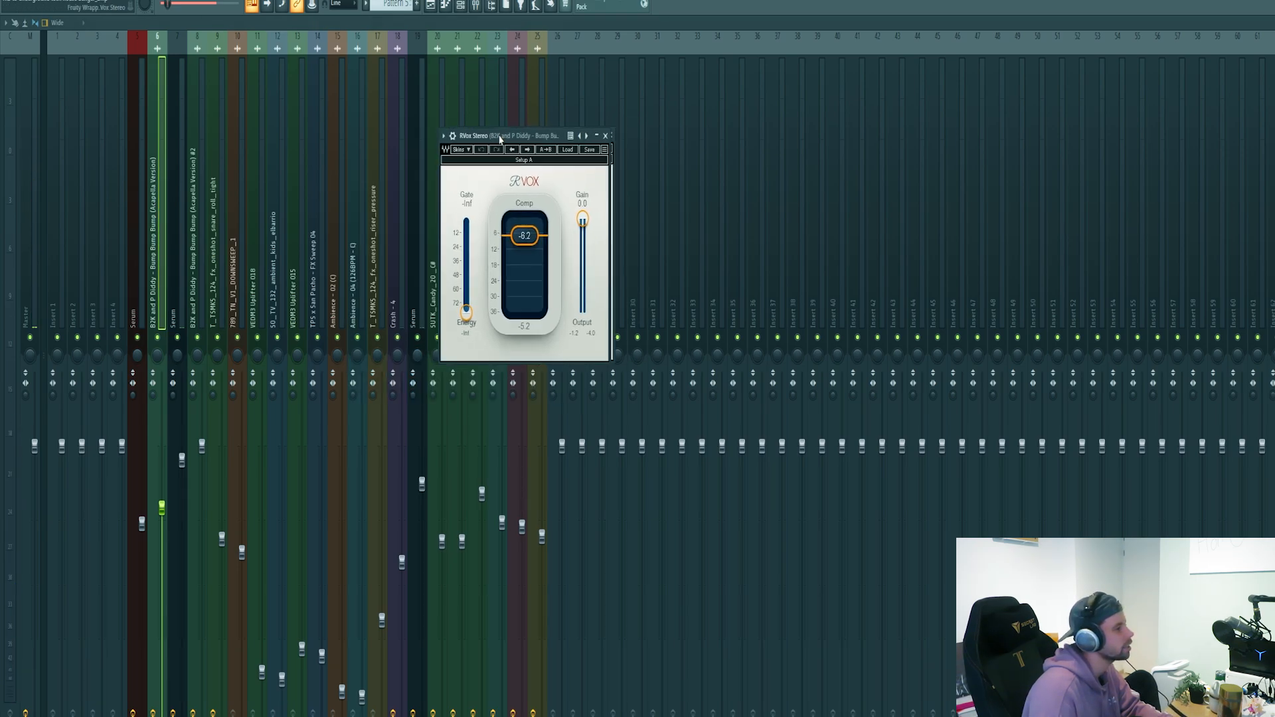
left_click_drag(498, 133, 452, 160)
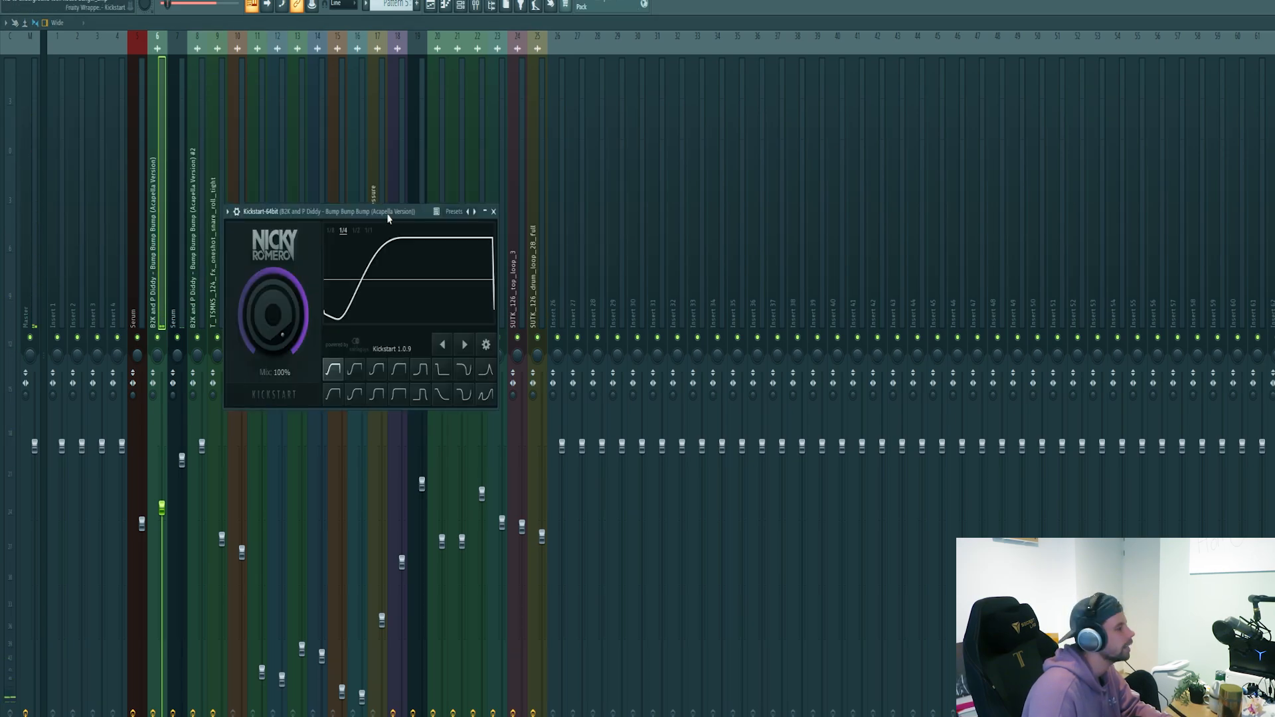
key("space")
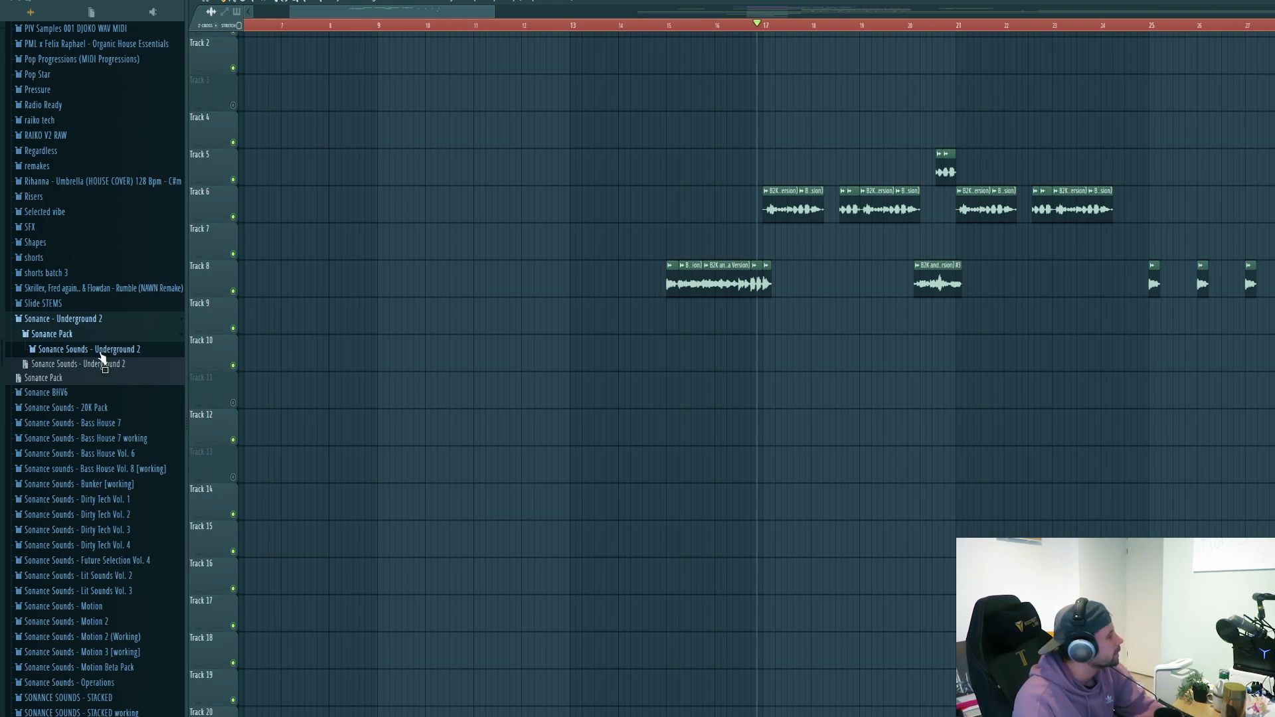
- Place SUTK_126_kick_loop_3 and SUTK_126_top_loop_3 from the Underground 2 Core Drum Loops on Tracks 11 and 12 at bar 17 and play them
left_click(101, 353)
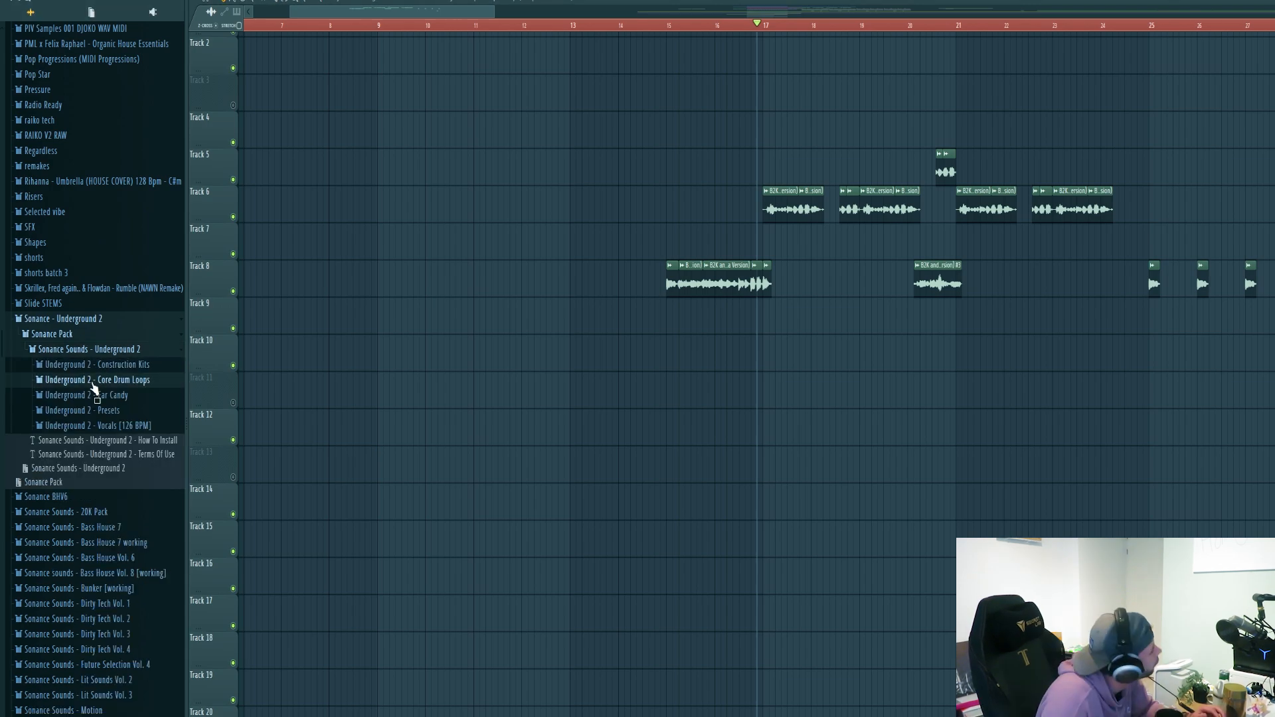
left_click(97, 381)
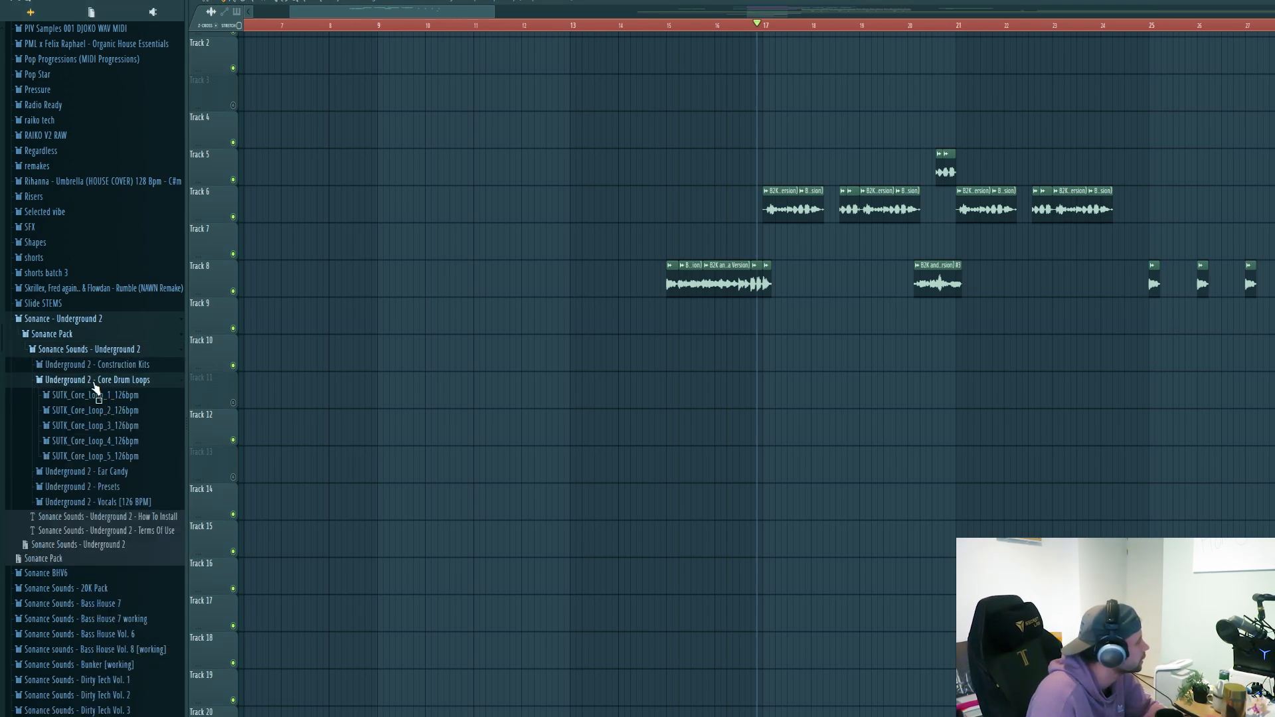
left_click(111, 426)
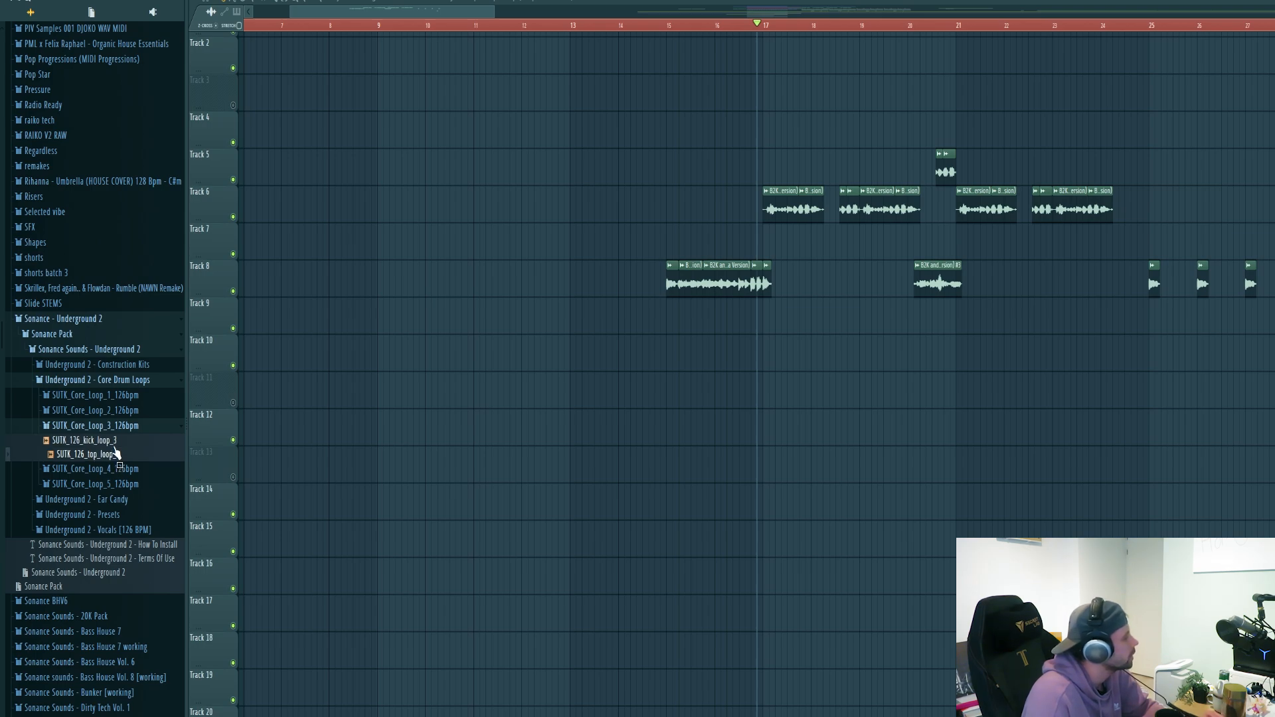
left_click_drag(114, 441, 765, 386)
left_click_drag(109, 457, 765, 432)
scroll(451, 614, "up", 2, "ctrl")
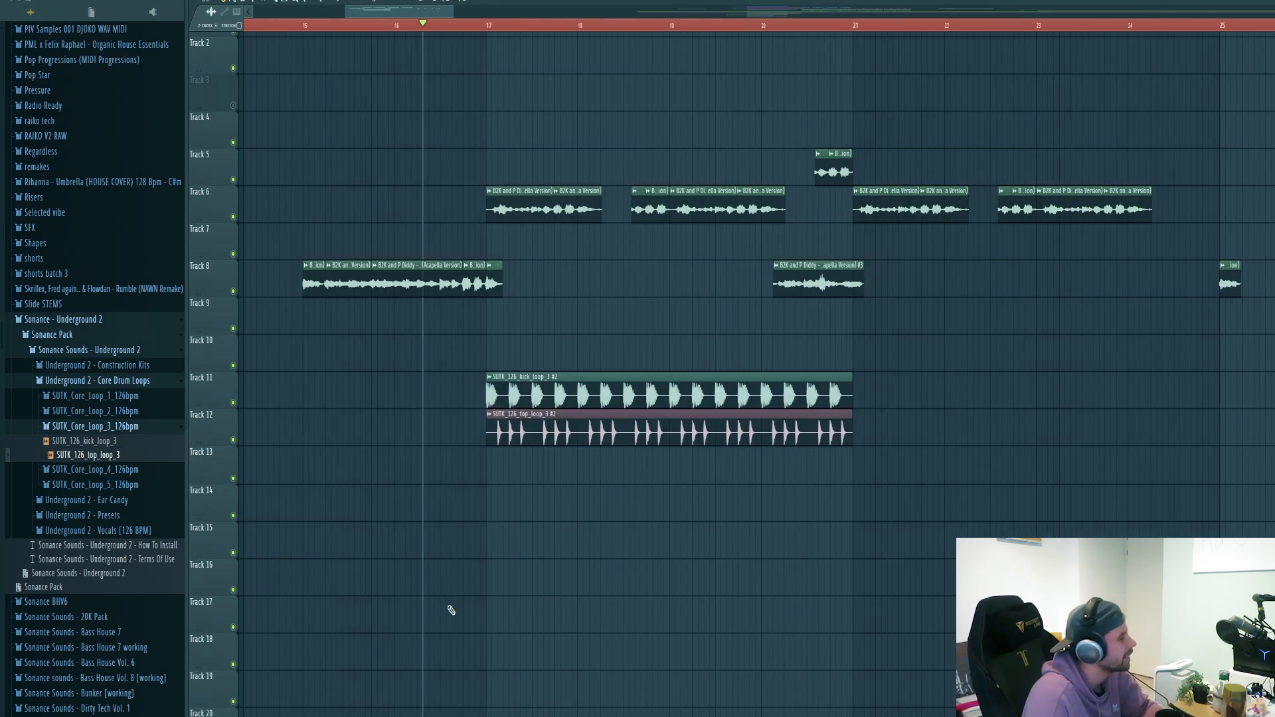
key("space")
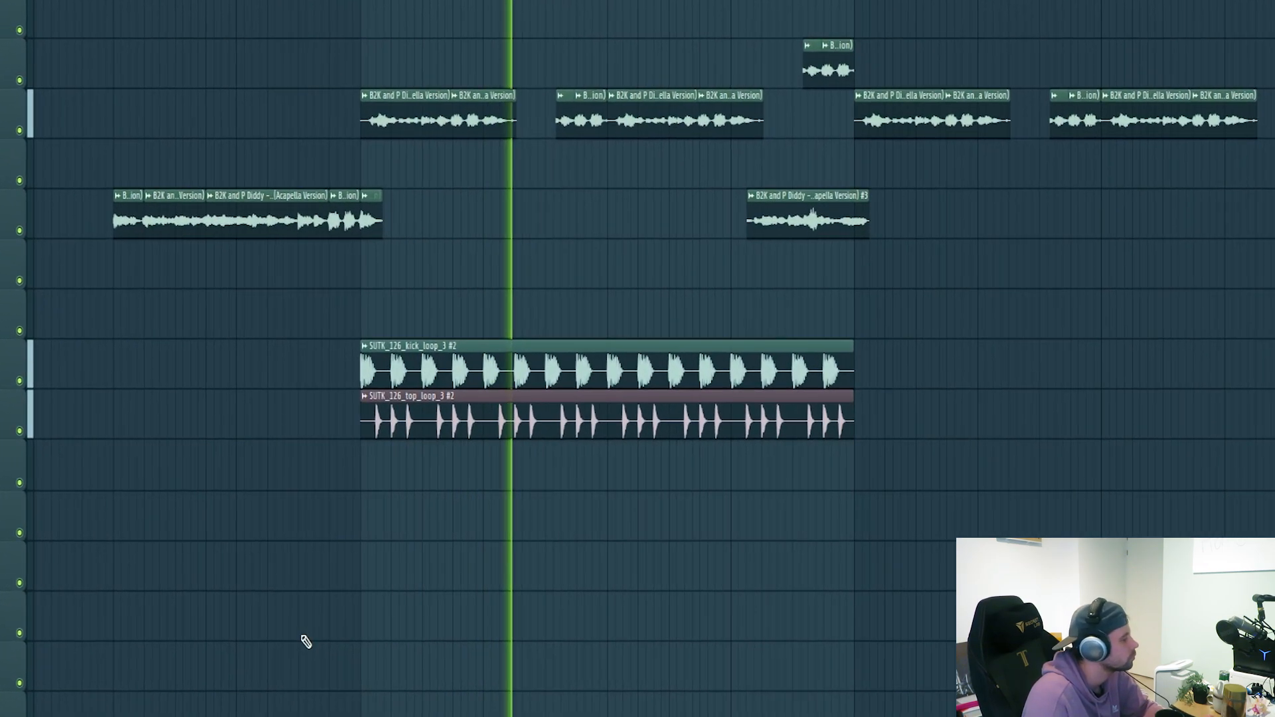
key("space")
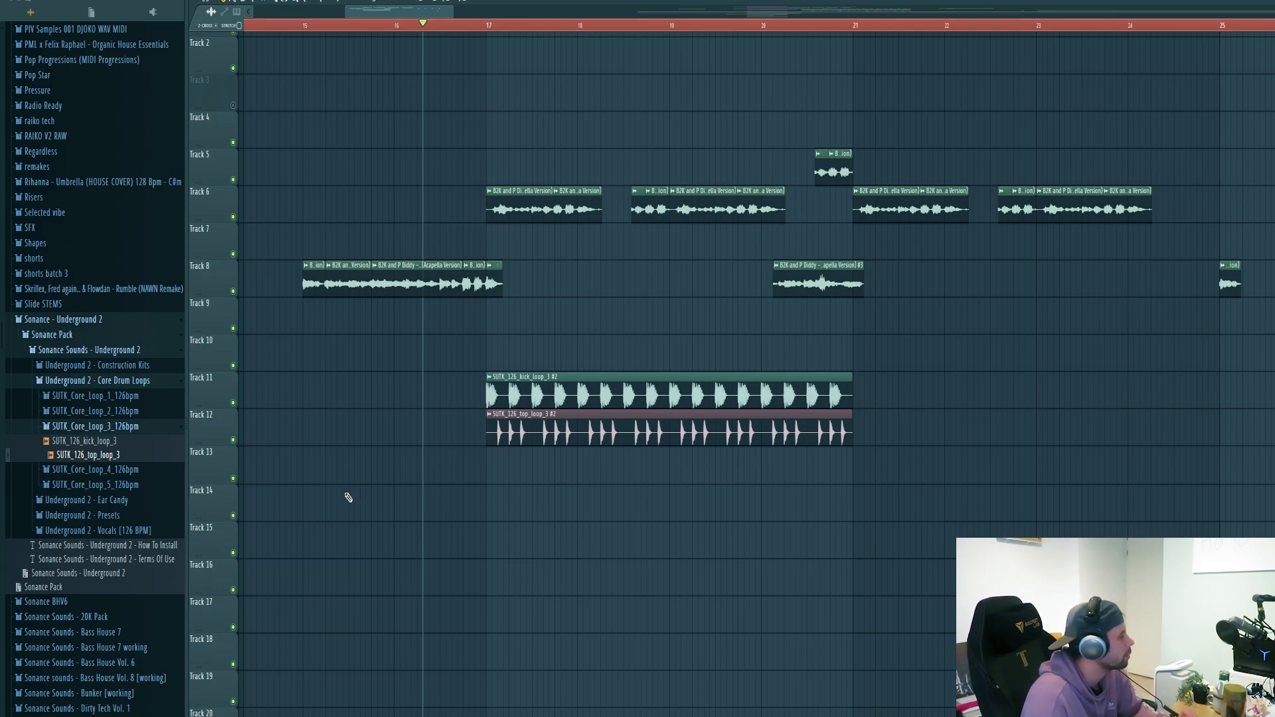
- Add SUTK_126_drum_loop_28_full from the Underground 2 Construction Kits to Track 13 at bar 17 and play the drums
left_click(123, 366)
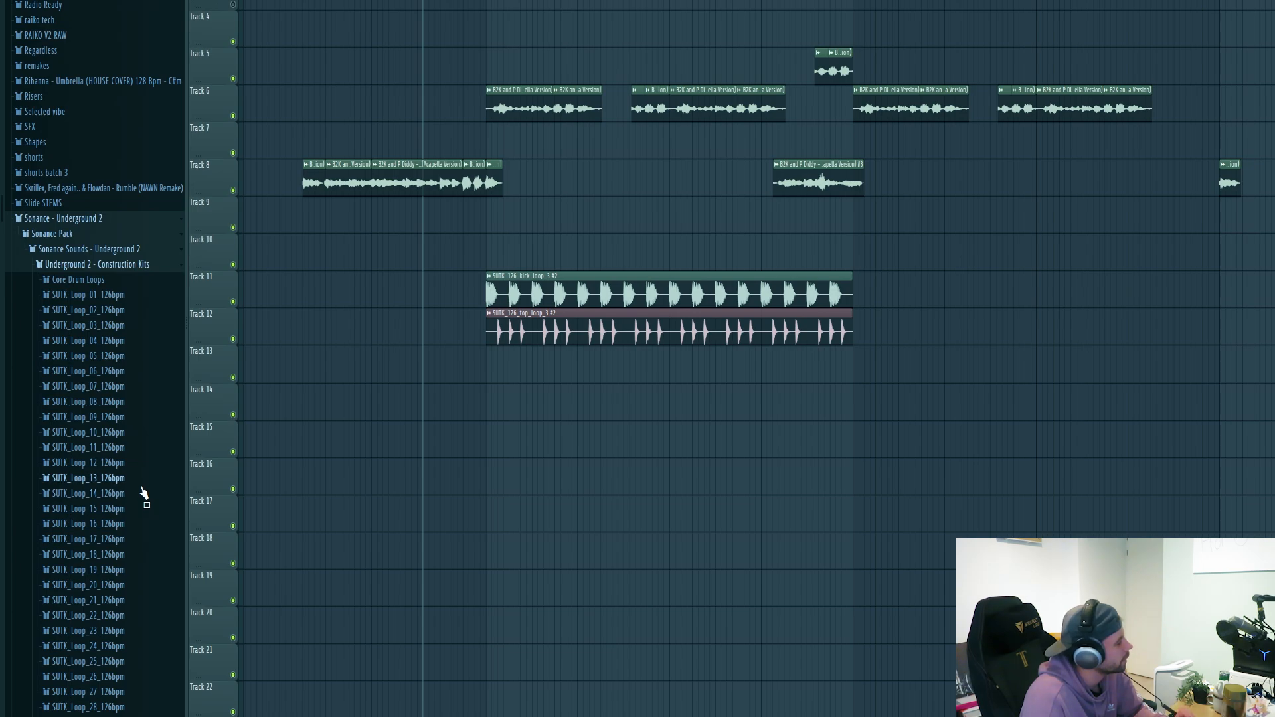
left_click(93, 707)
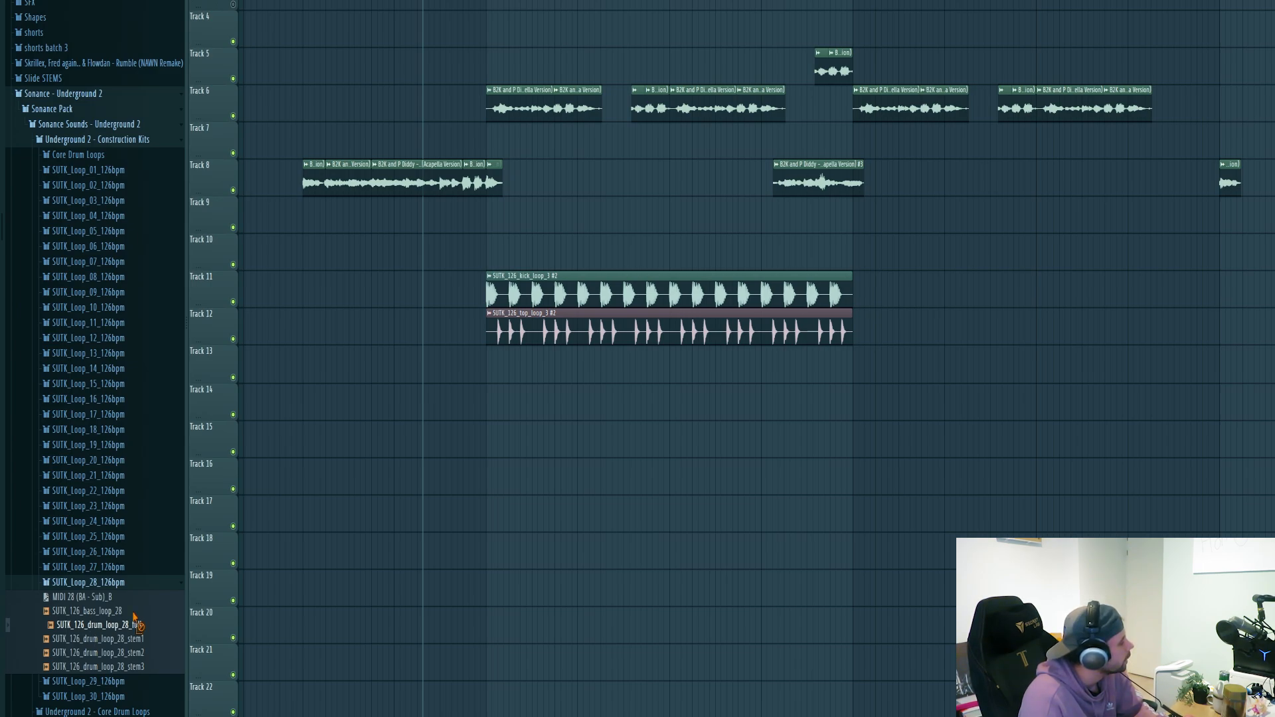
left_click_drag(136, 619, 510, 365)
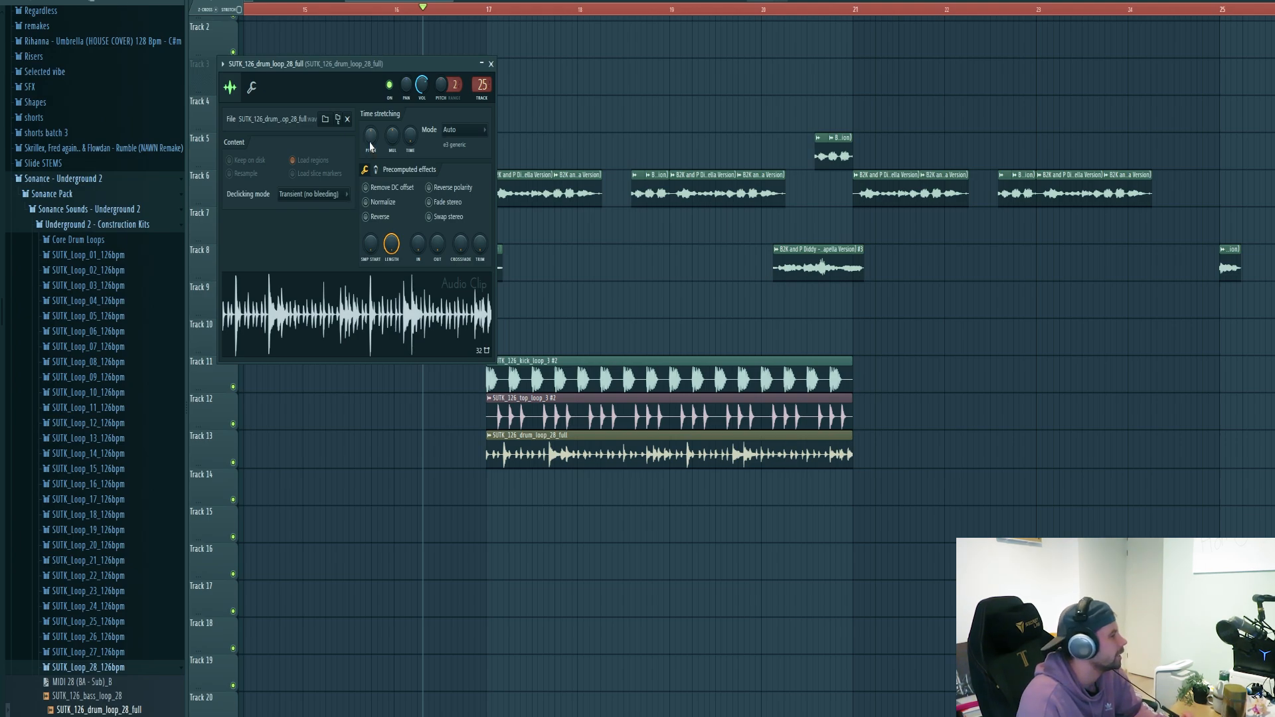
key("Escape")
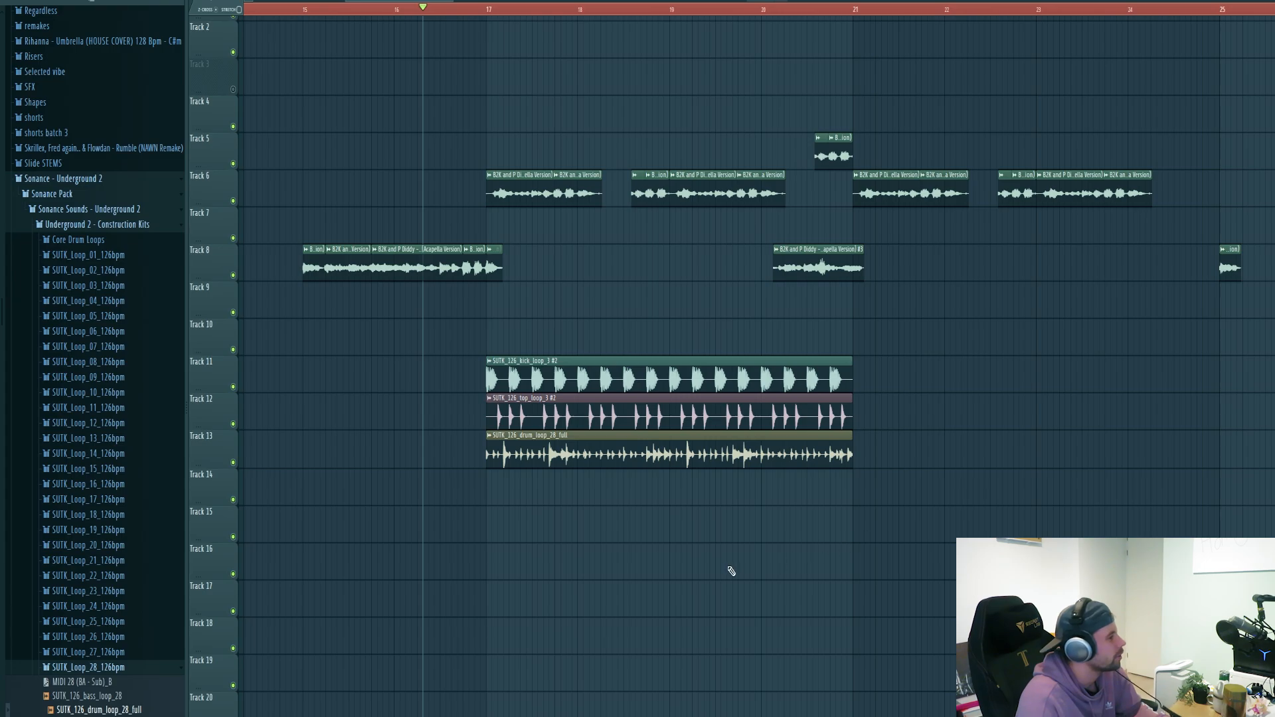
key("space")
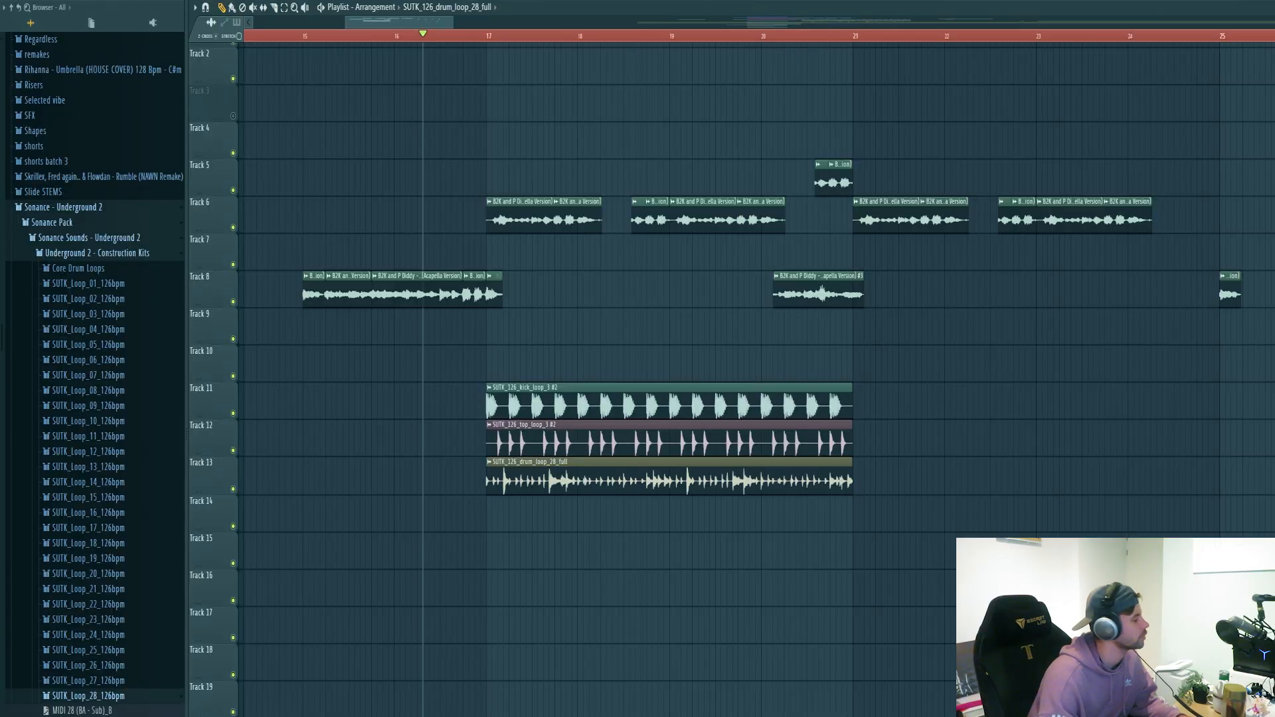
- Add the ear candy samples SUTK_Candy_09 _F#min, SUTK_Candy_20 _C# and SUTK_Candy_67_C#min below the drum loops between bars 17 and 21 and play back
scroll(71, 657, "down", 10)
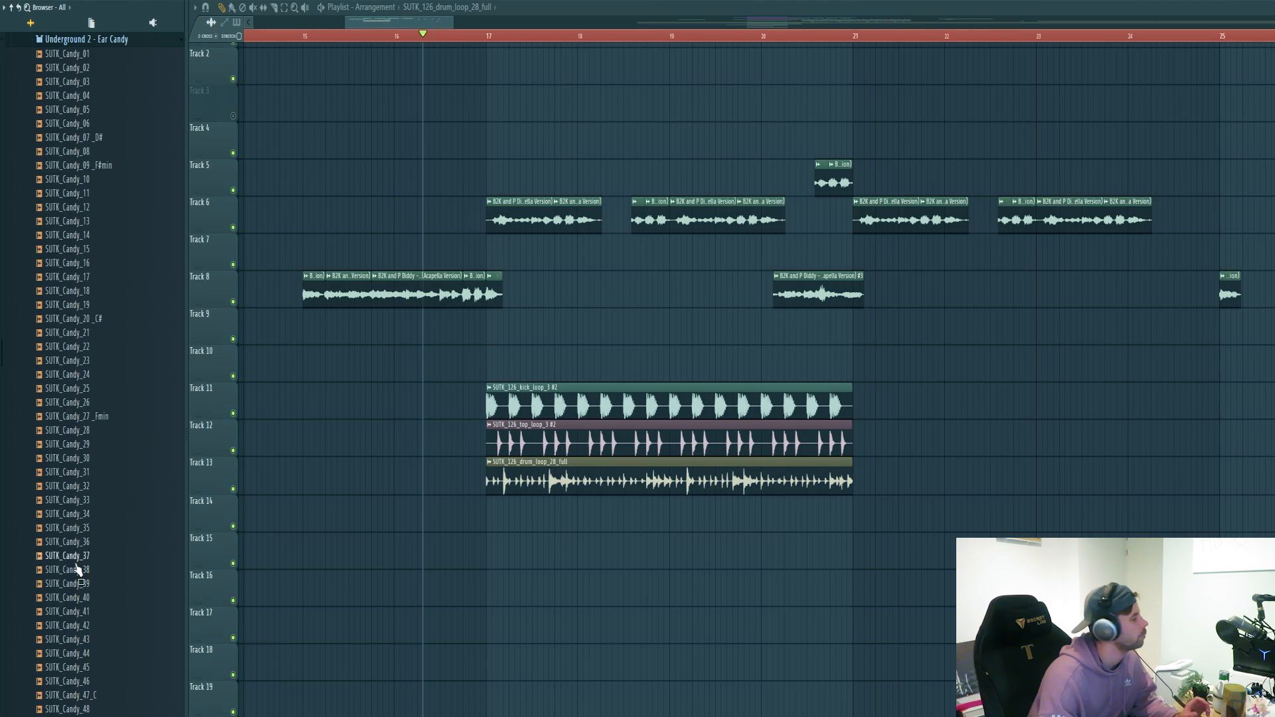
left_click(88, 166)
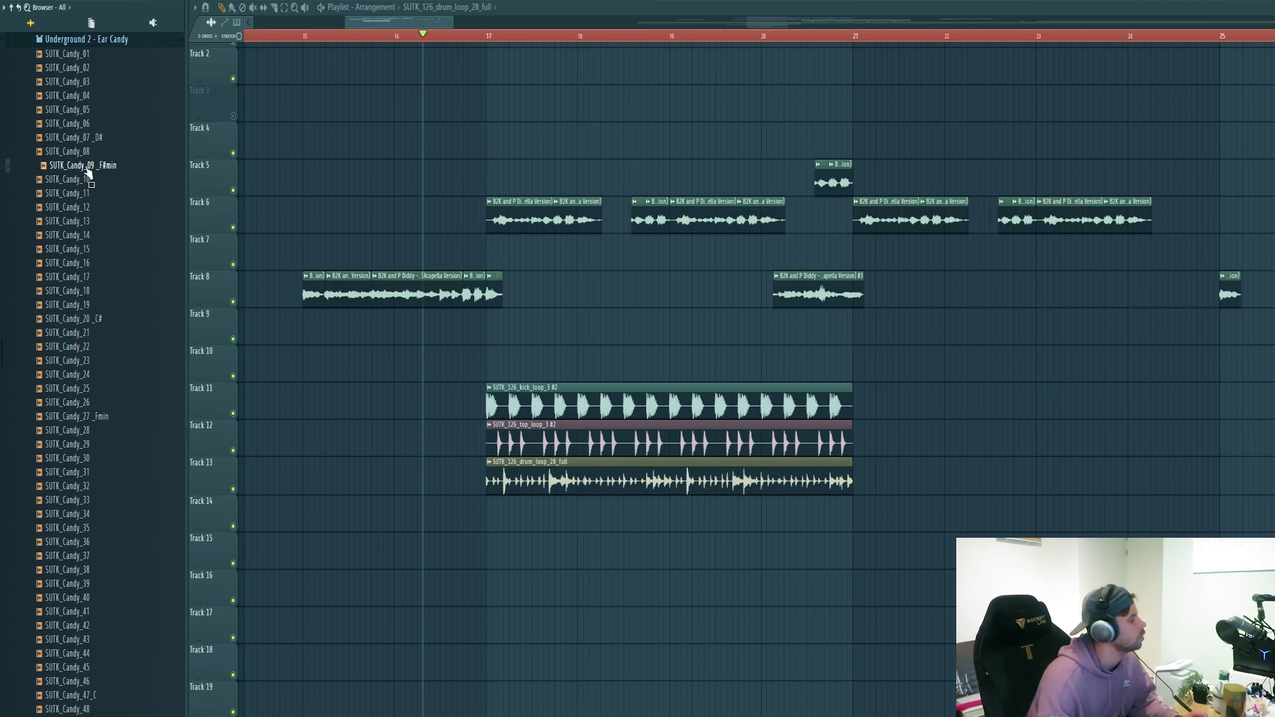
left_click_drag(127, 246, 533, 551)
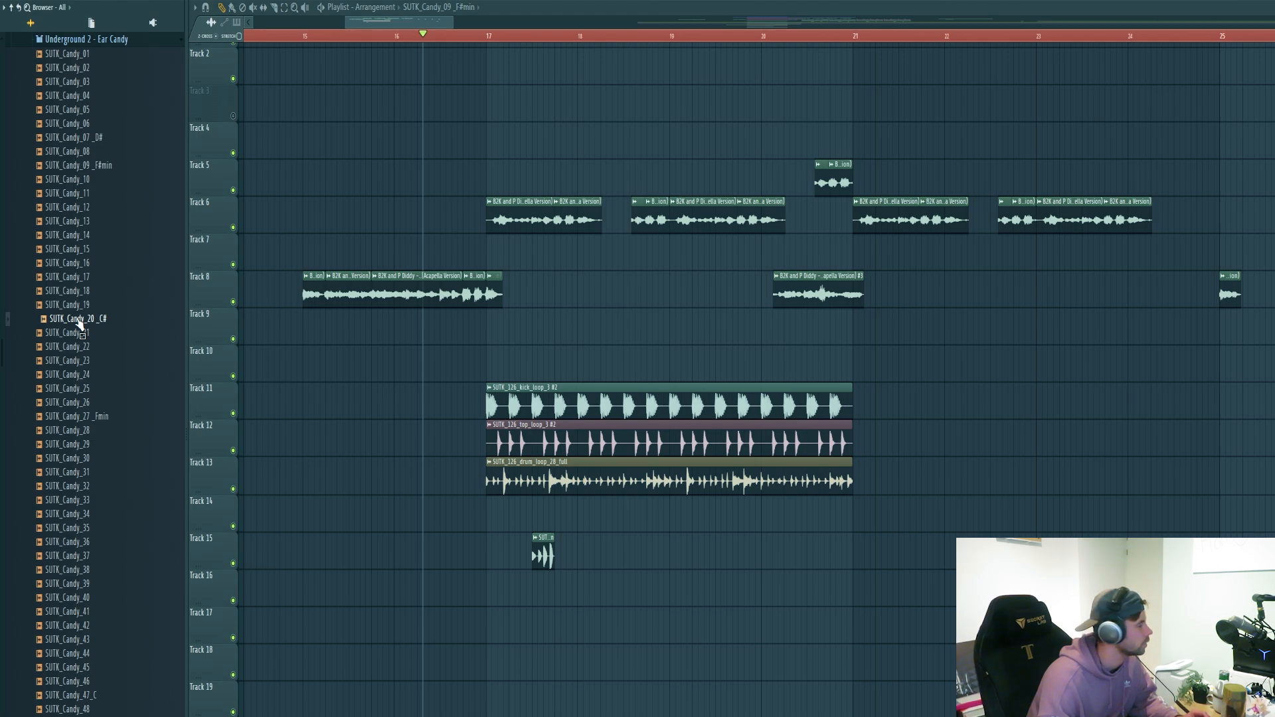
left_click_drag(86, 325, 508, 607)
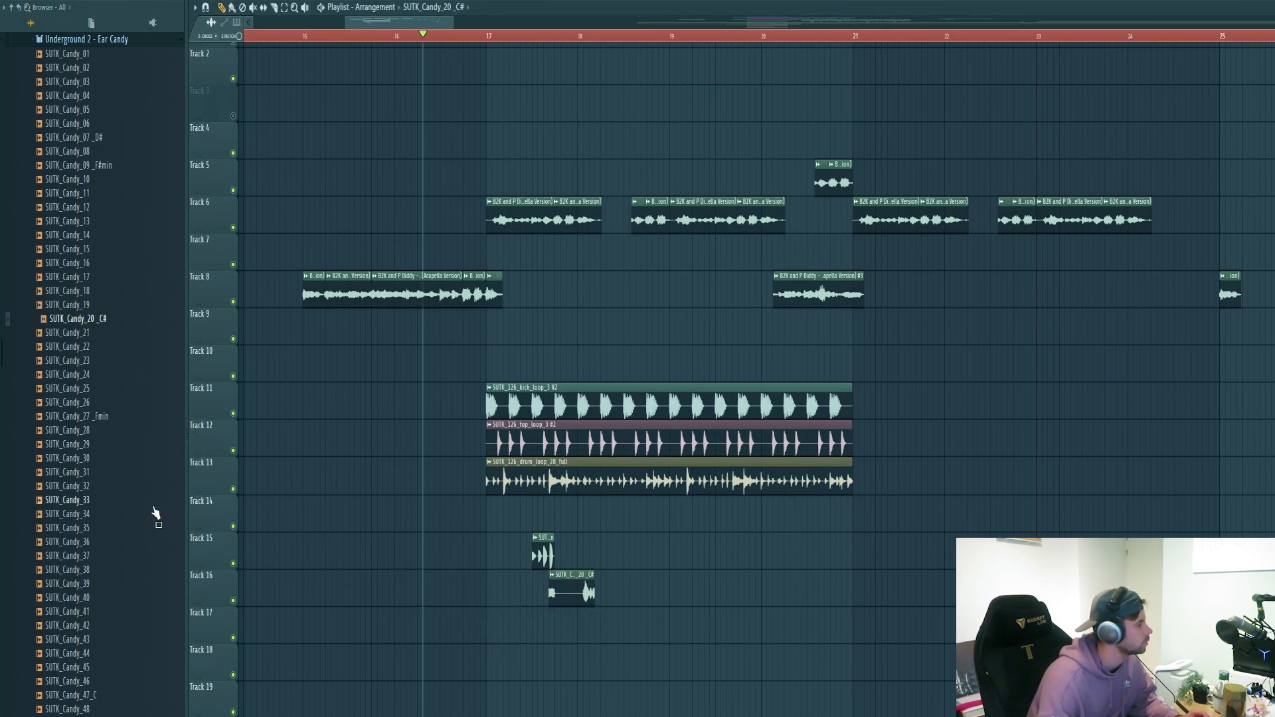
scroll(79, 664, "down", 8)
left_click(71, 640)
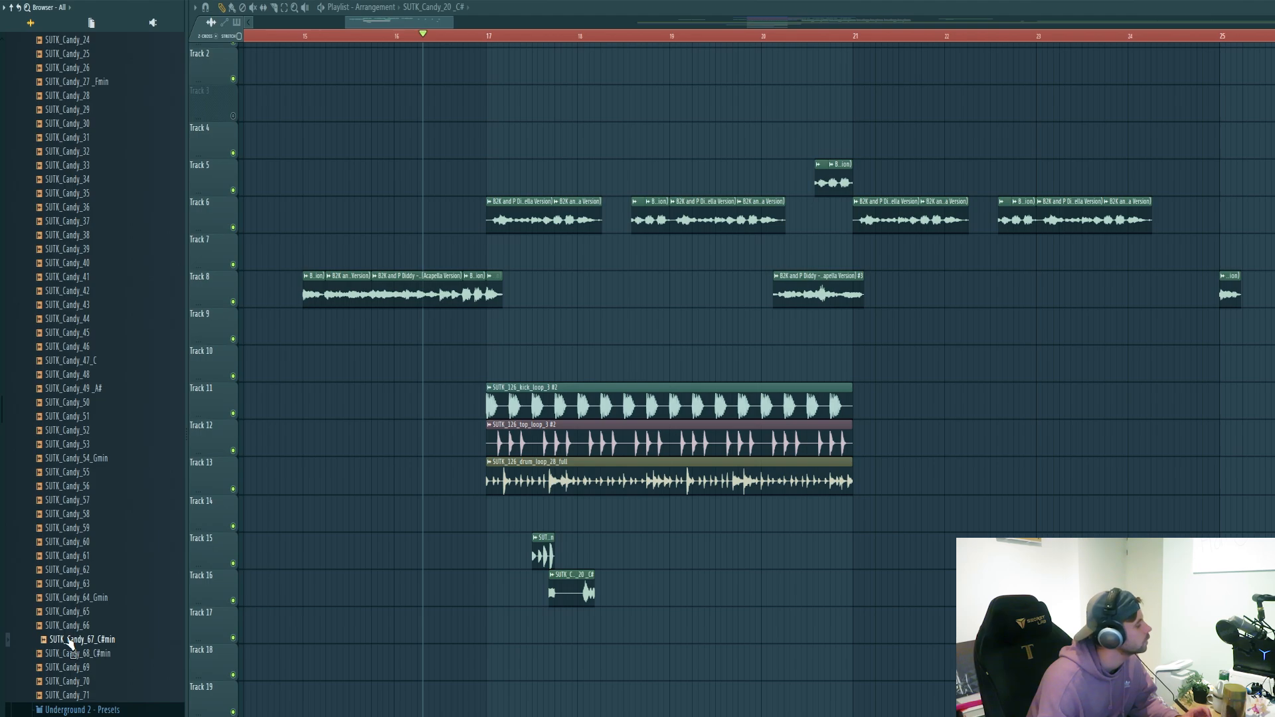
left_click_drag(71, 639, 656, 539)
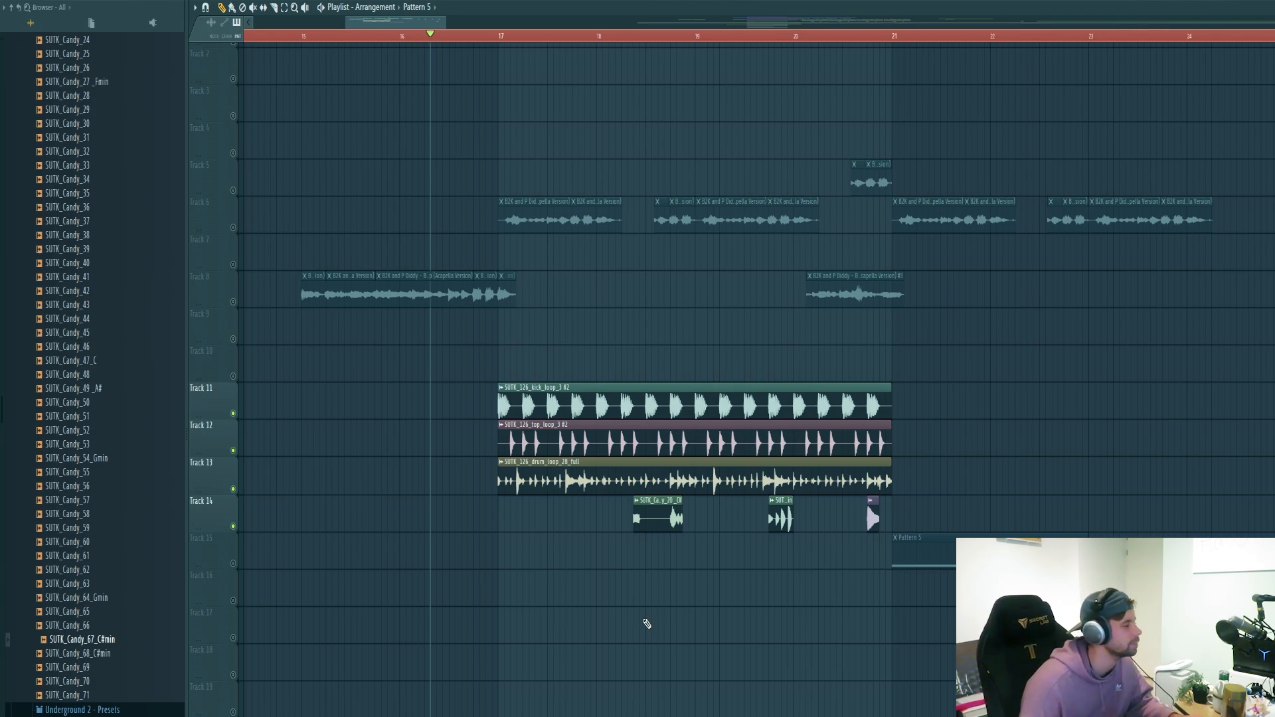
key("space")
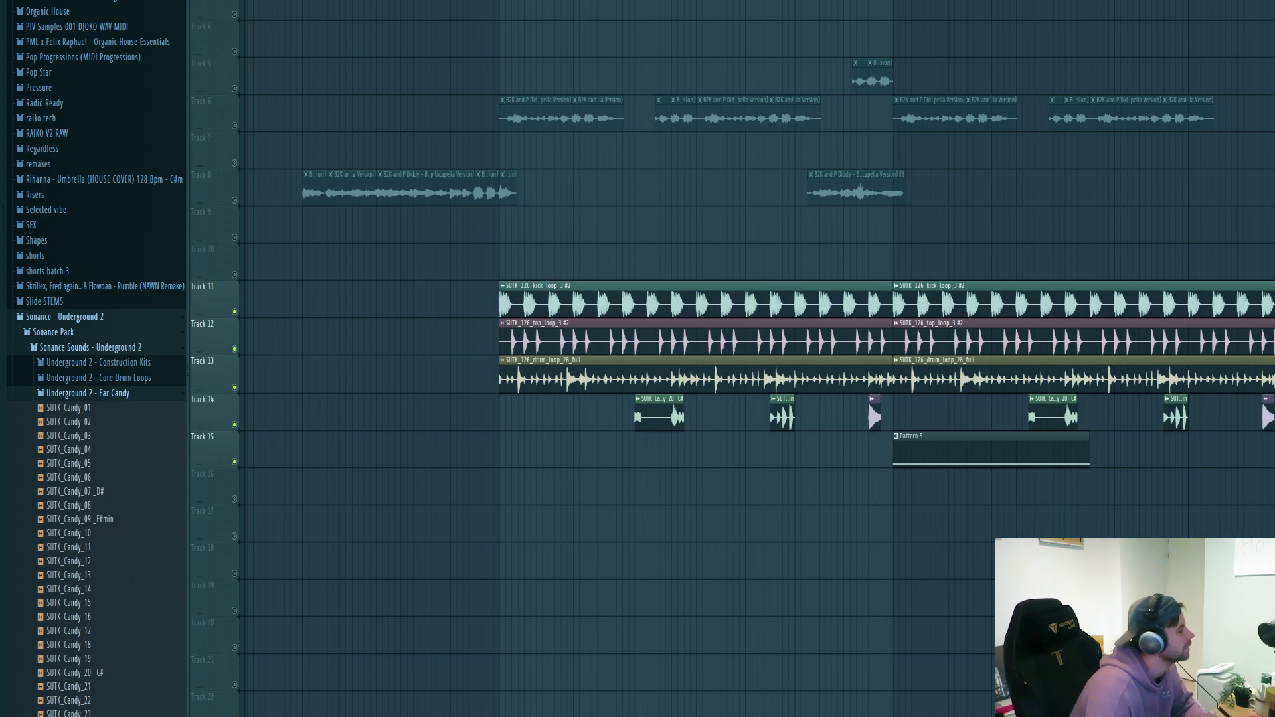
- Place SUTK_126_bass_loop_28 from the Construction Kits on Track 10 at bar 17 and unmute the vocals on Track 6
left_click(110, 363)
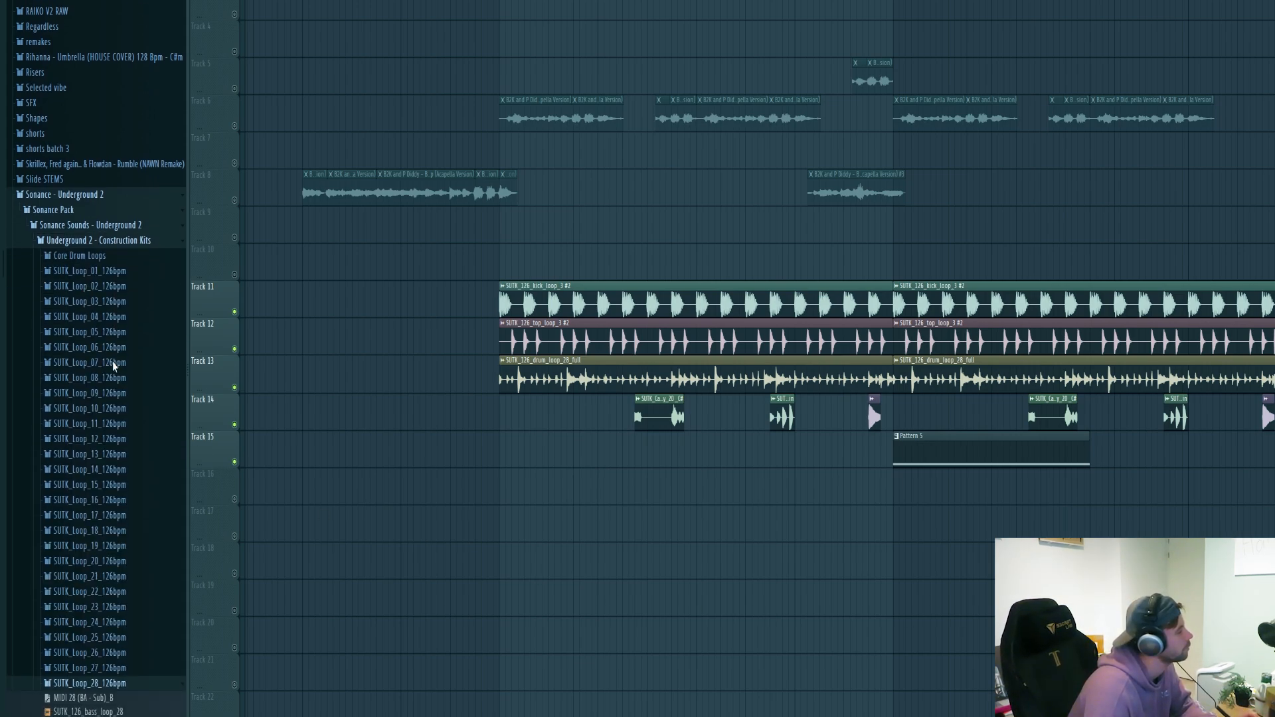
scroll(126, 604, "down", 4)
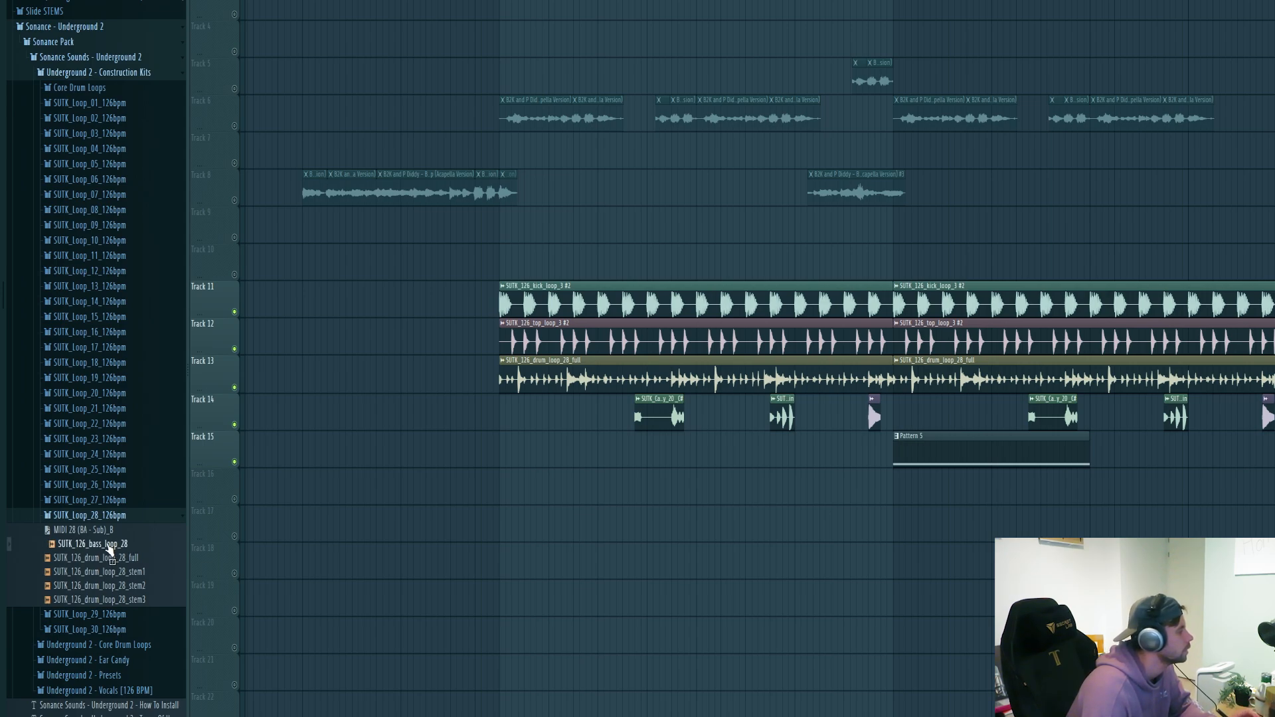
left_click_drag(109, 550, 505, 511)
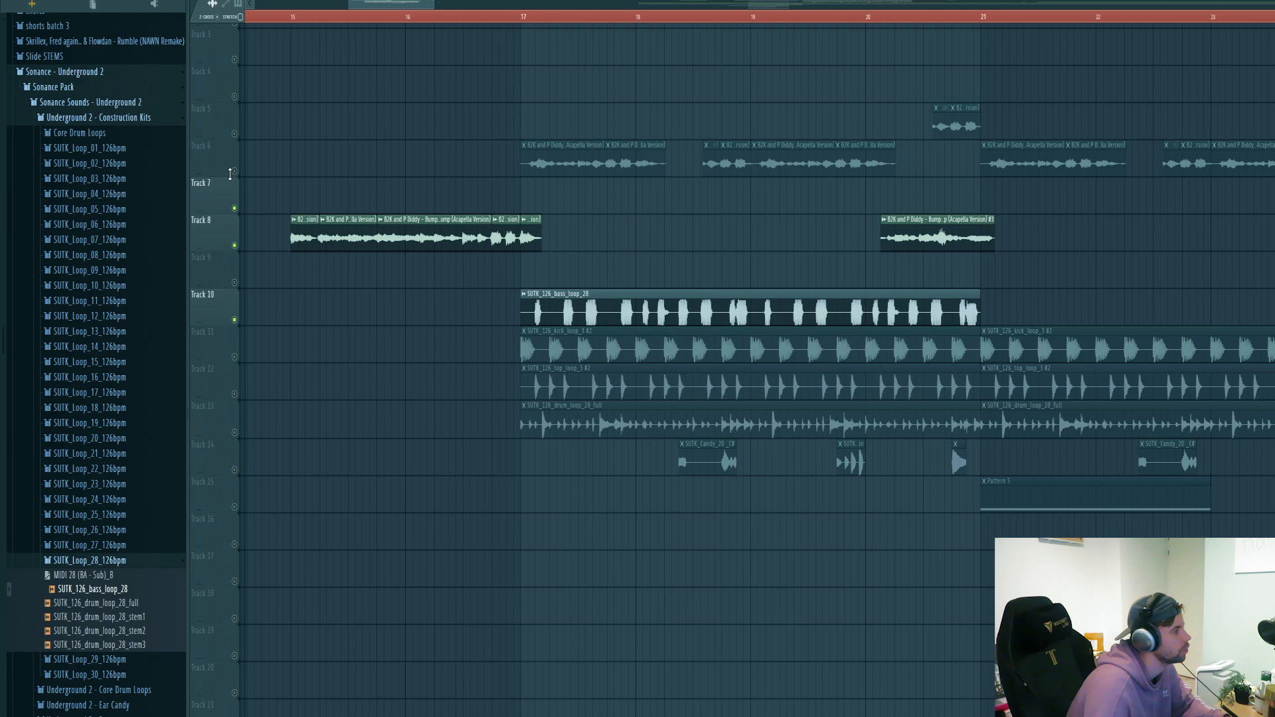
left_click(232, 171)
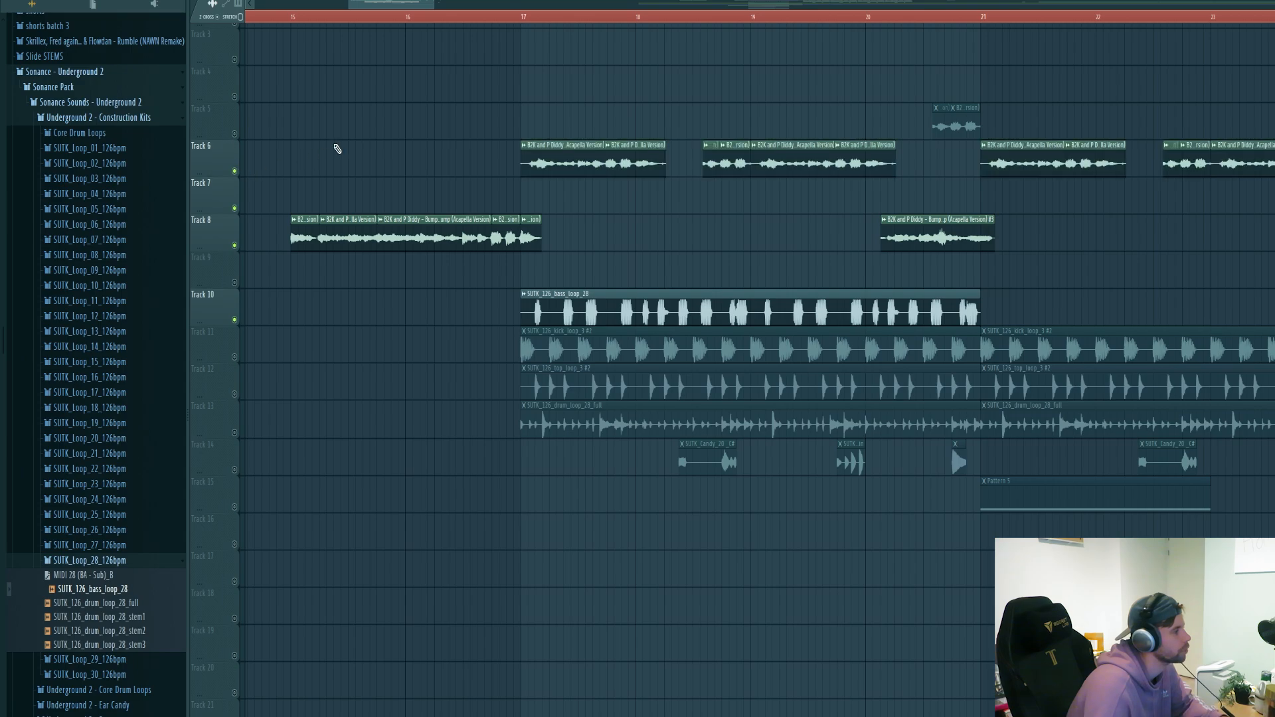
scroll(530, 203, "up", 3, "ctrl")
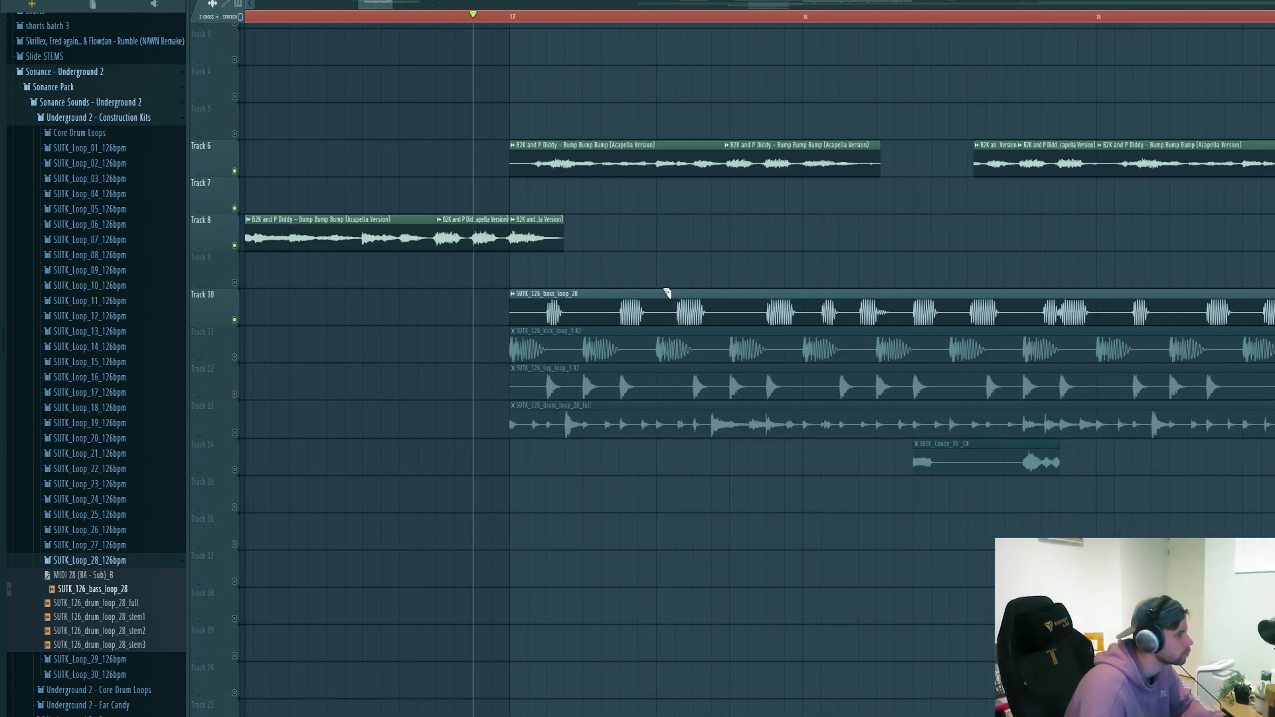
- Slice SUTK_126_bass_loop_28 in bar 17 on Track 10, shift the chopped bass hit earlier, and play it with the vocals
key("space")
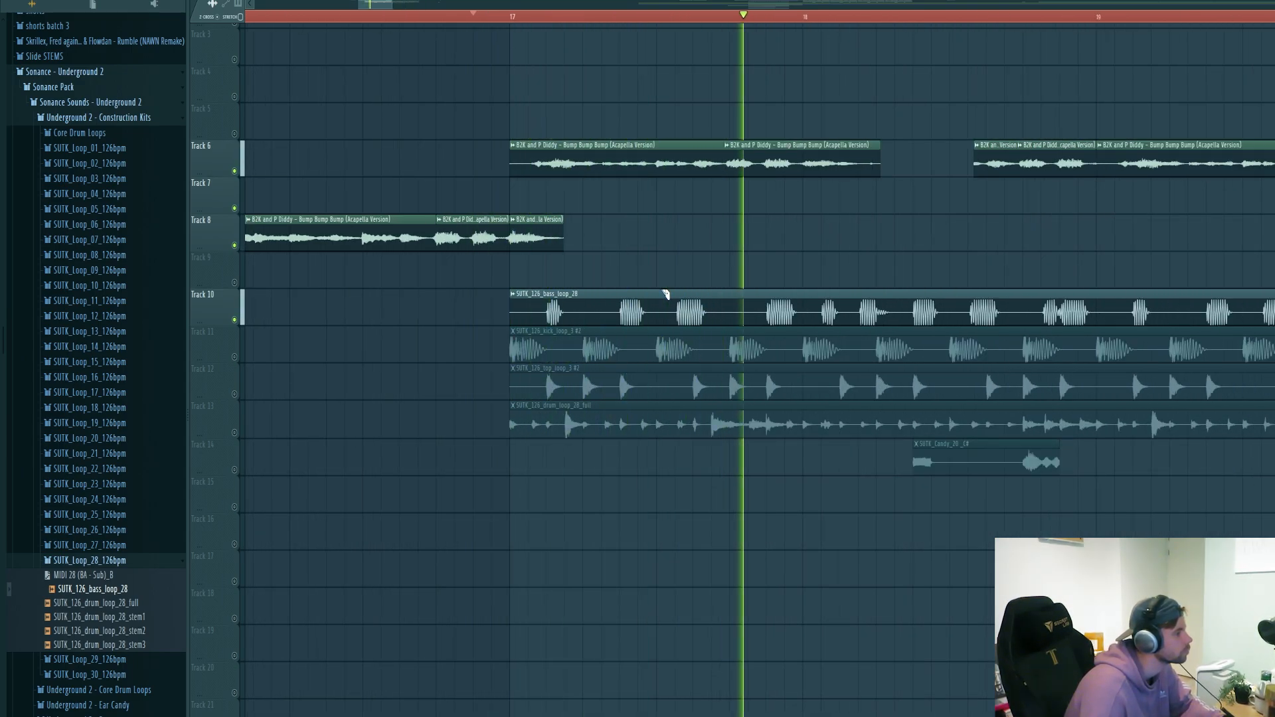
key("space")
left_click_drag(659, 296, 695, 318)
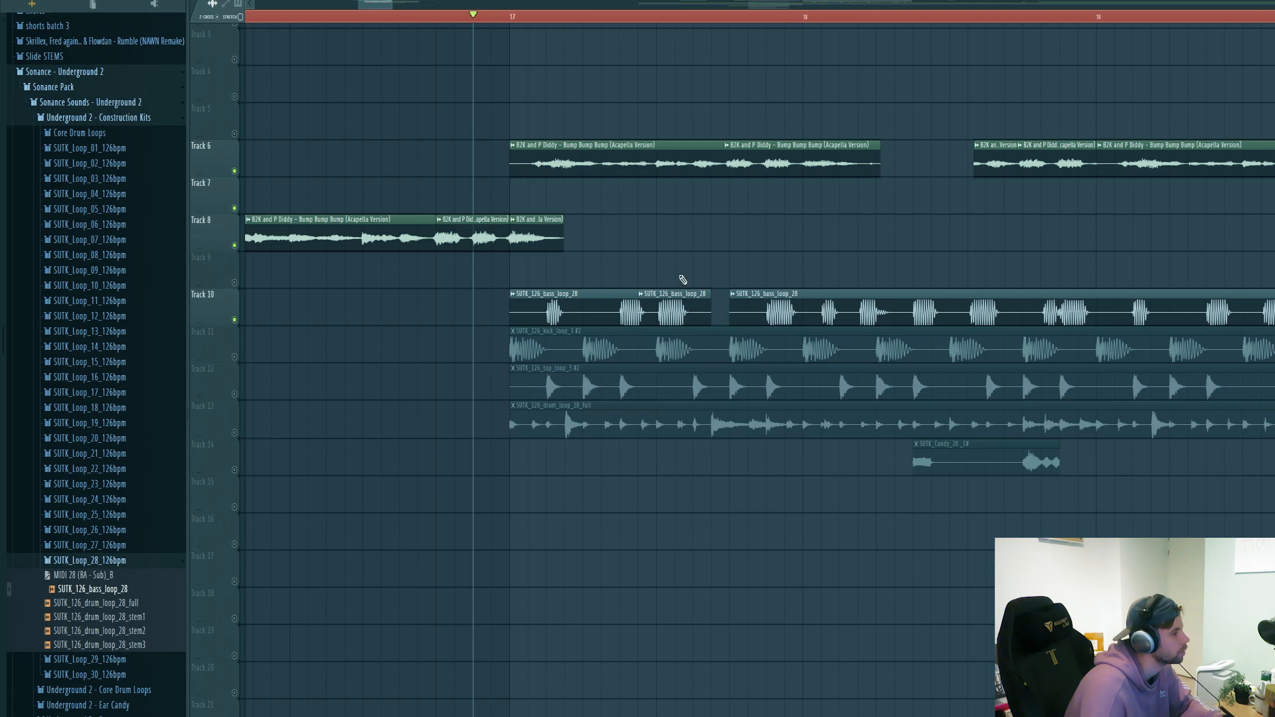
key("space")
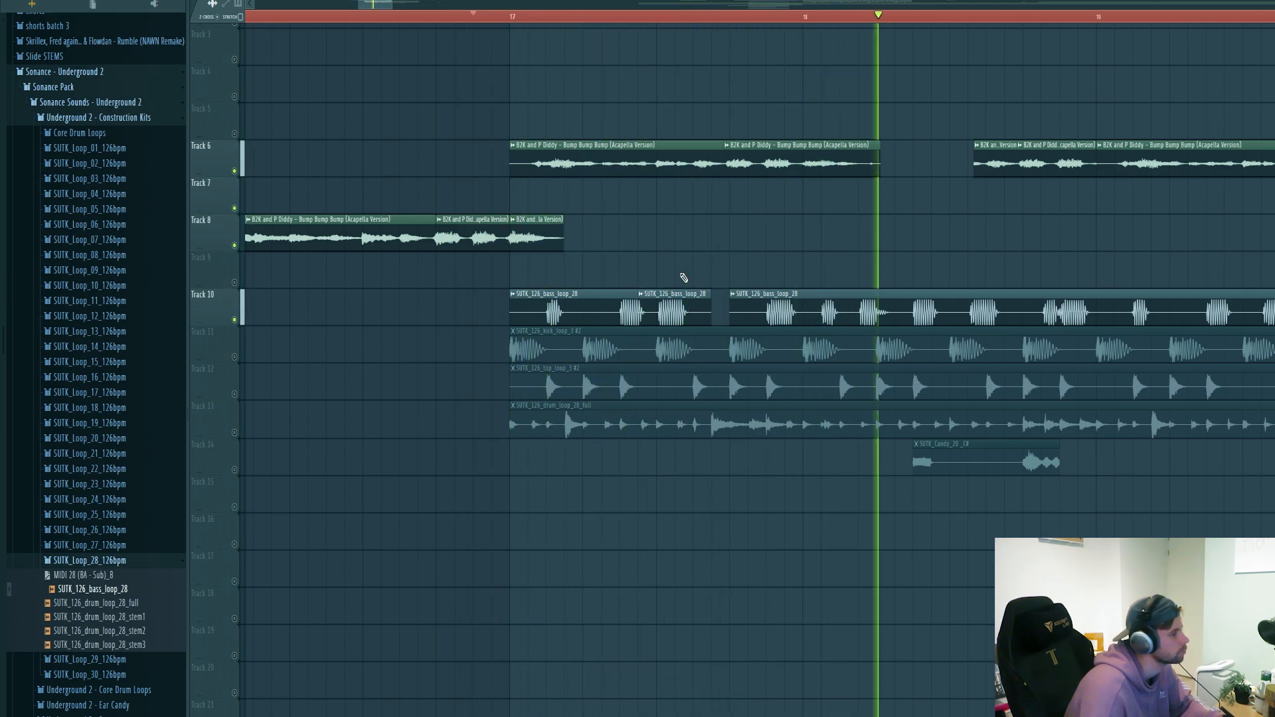
key("space")
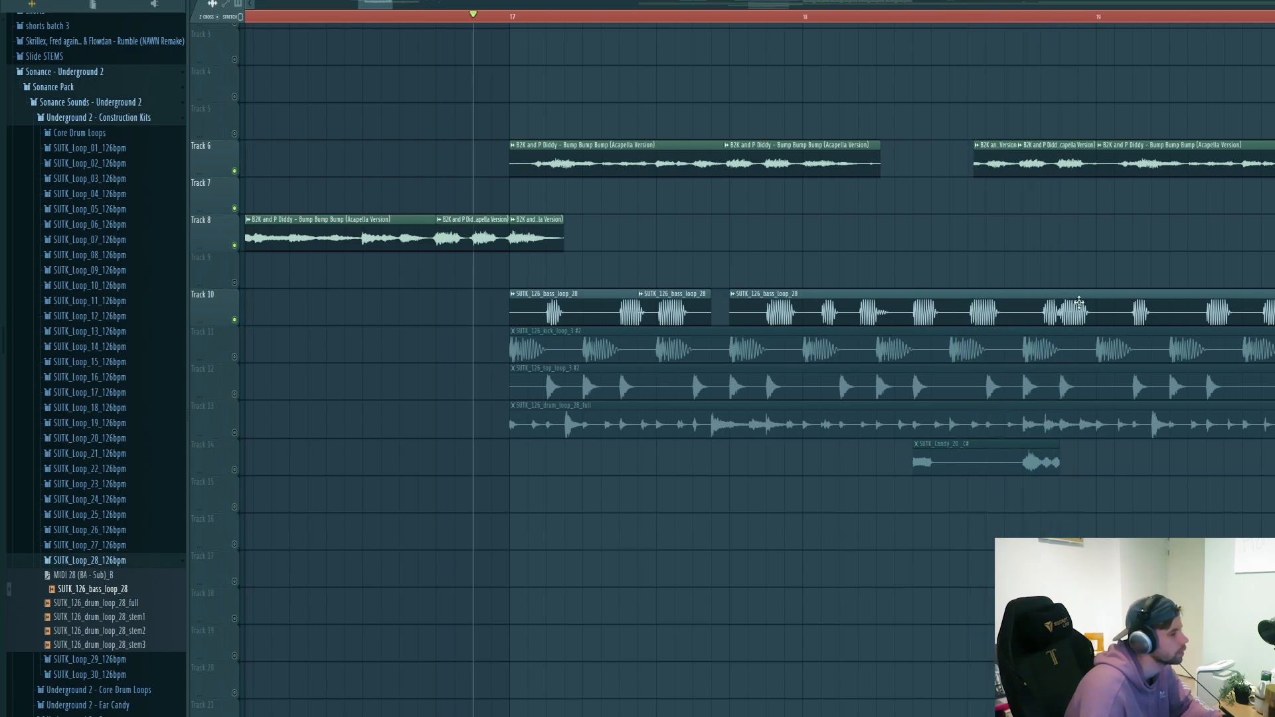
- Chop the bass loop in the second half of bar 18, shift the pieces earlier, and delete the remainder from bar 19
key("space")
left_click(897, 16)
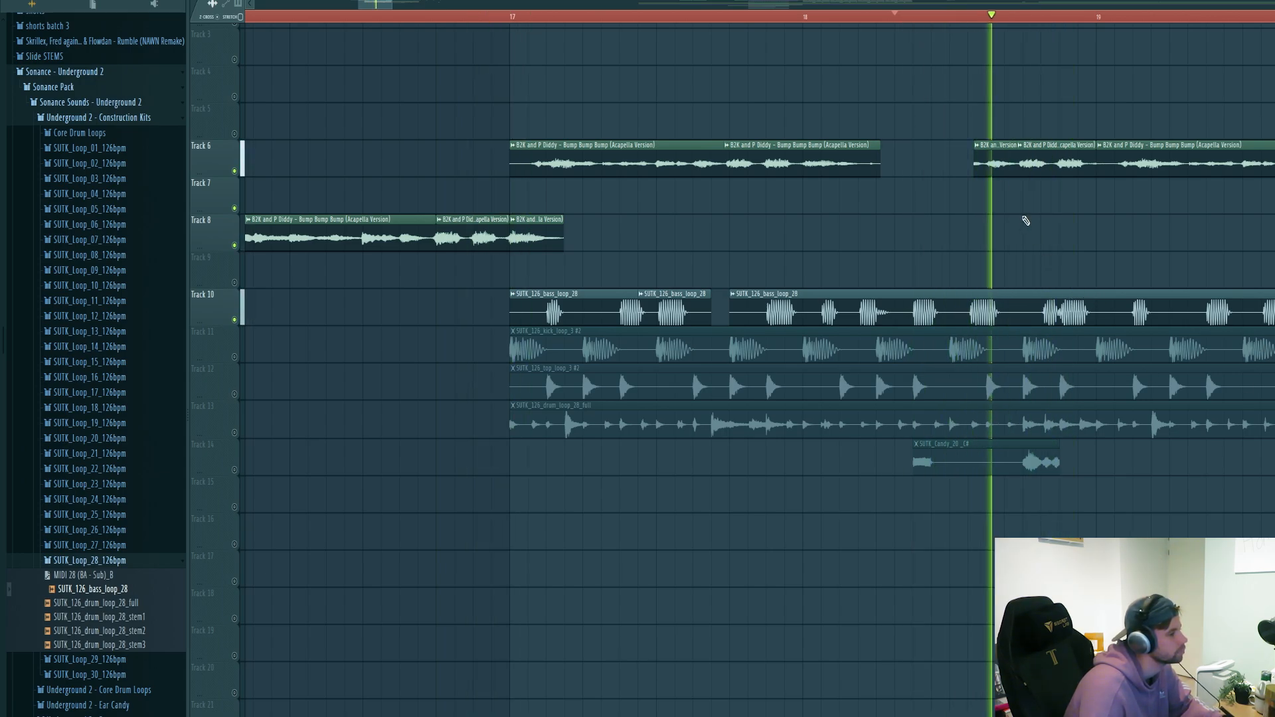
key("space")
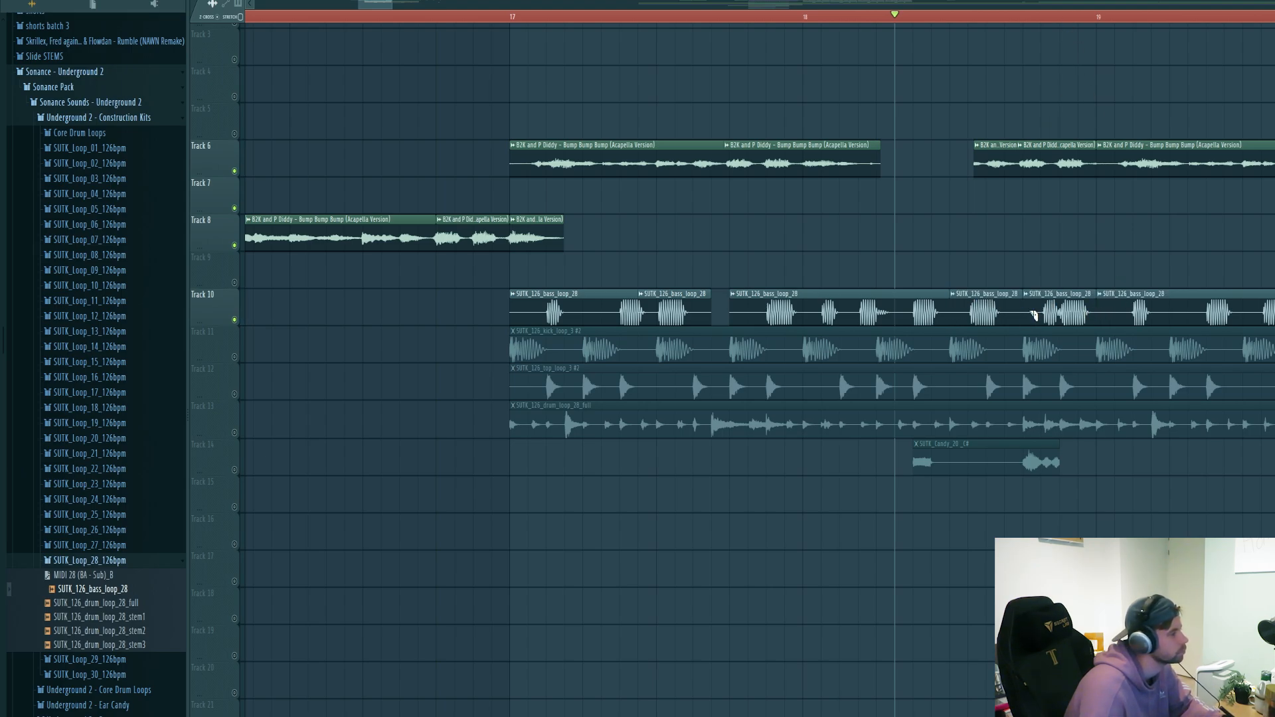
left_click_drag(1034, 314, 972, 306)
right_click(1051, 308)
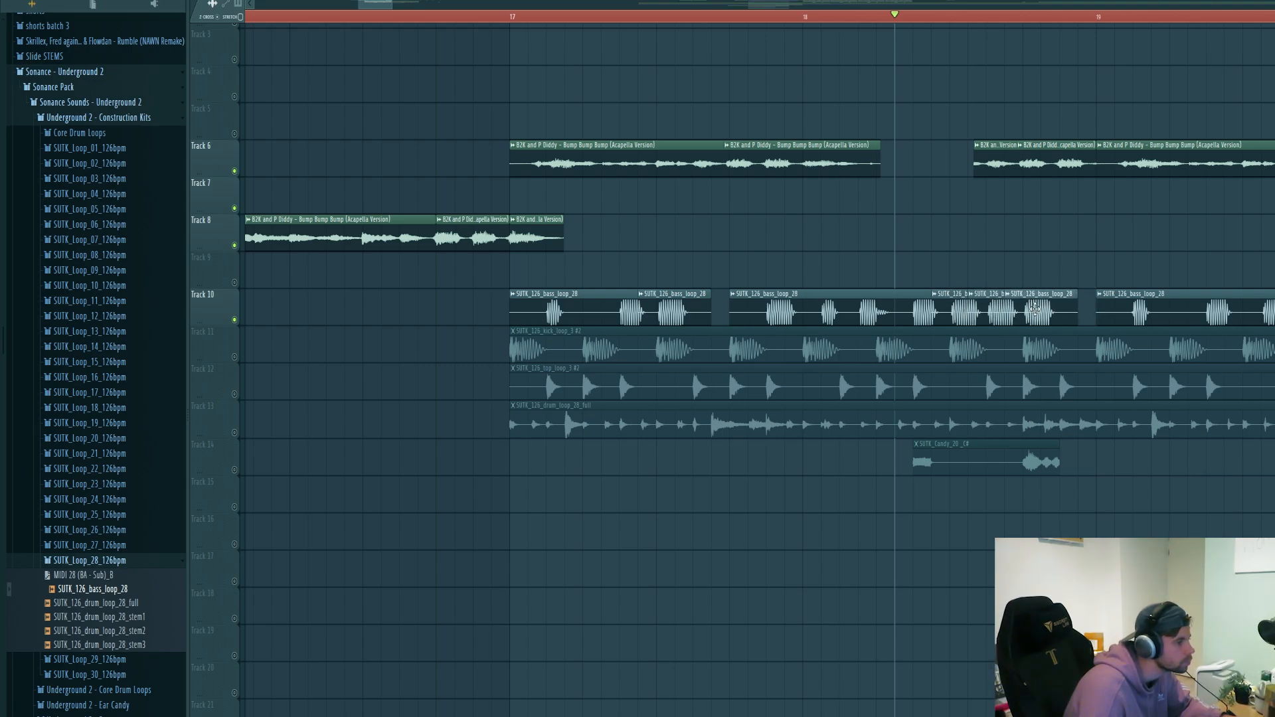
right_click(1149, 312)
key("space")
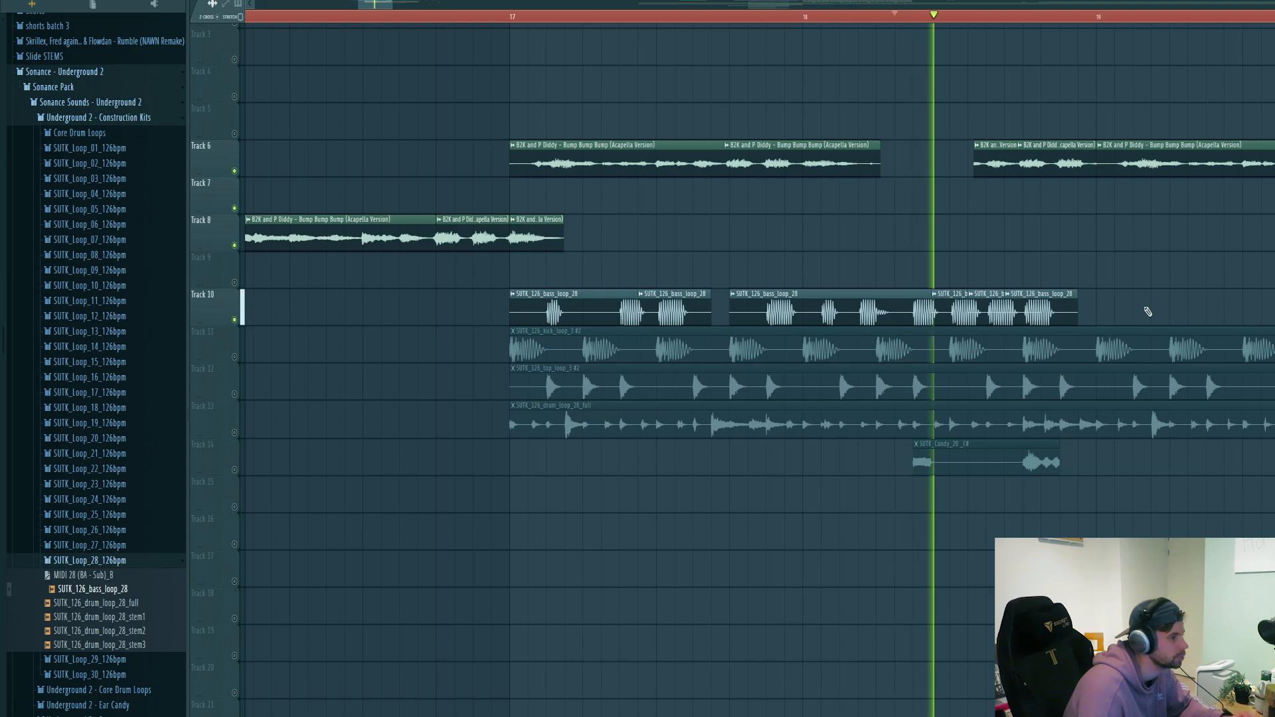
- Duplicate the chopped two-bar bass phrase on Track 10 from bar 17 to bar 19 and play it back
left_click(729, 14)
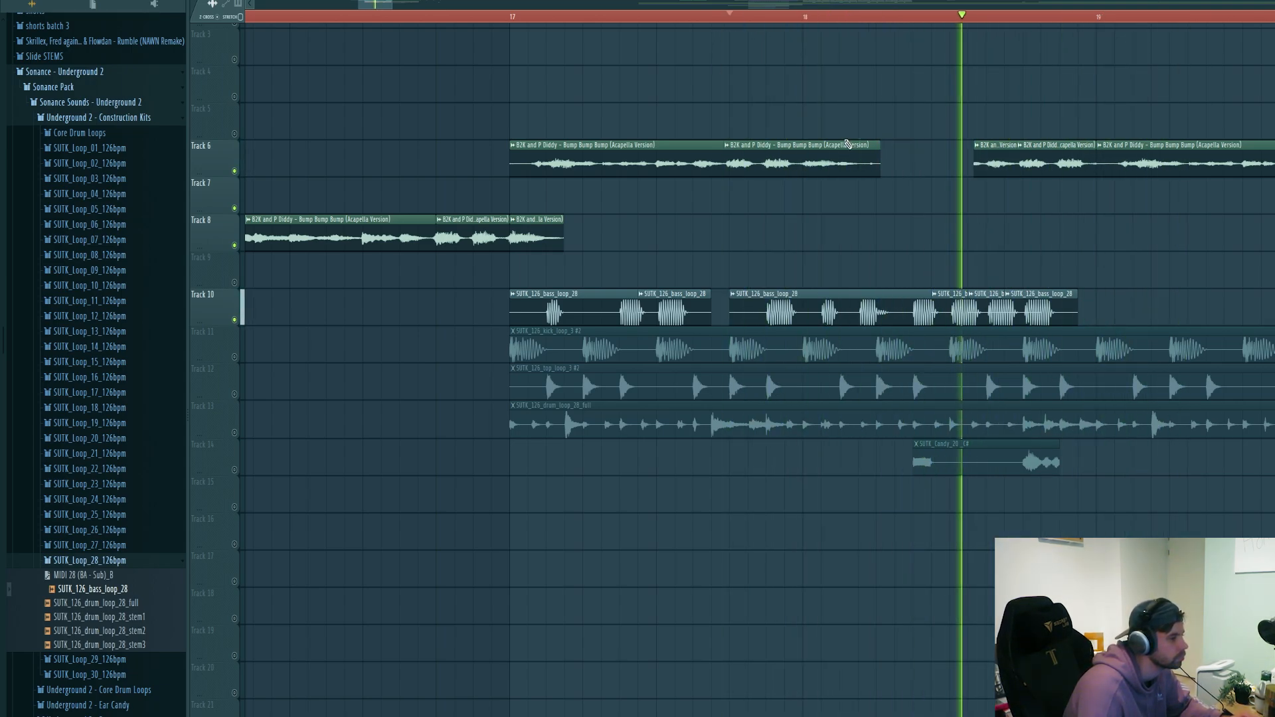
left_click_drag(1094, 310, 1122, 299)
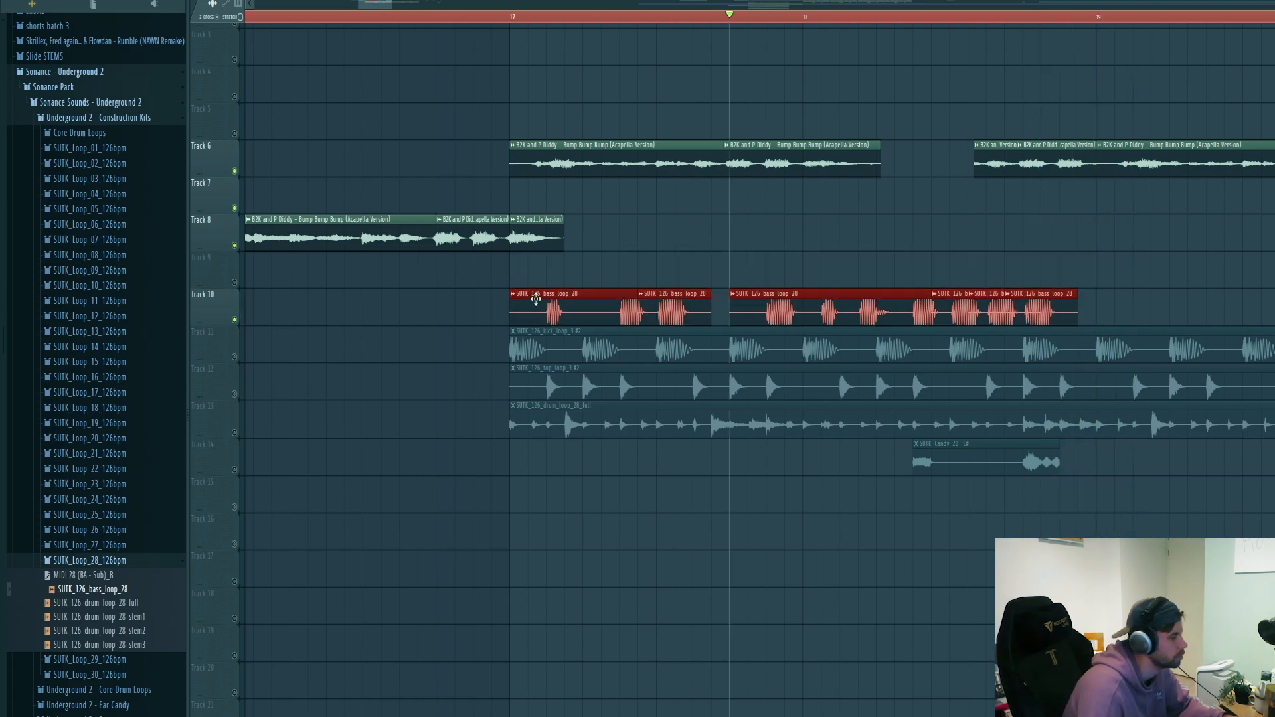
scroll(1122, 299, "down", 3)
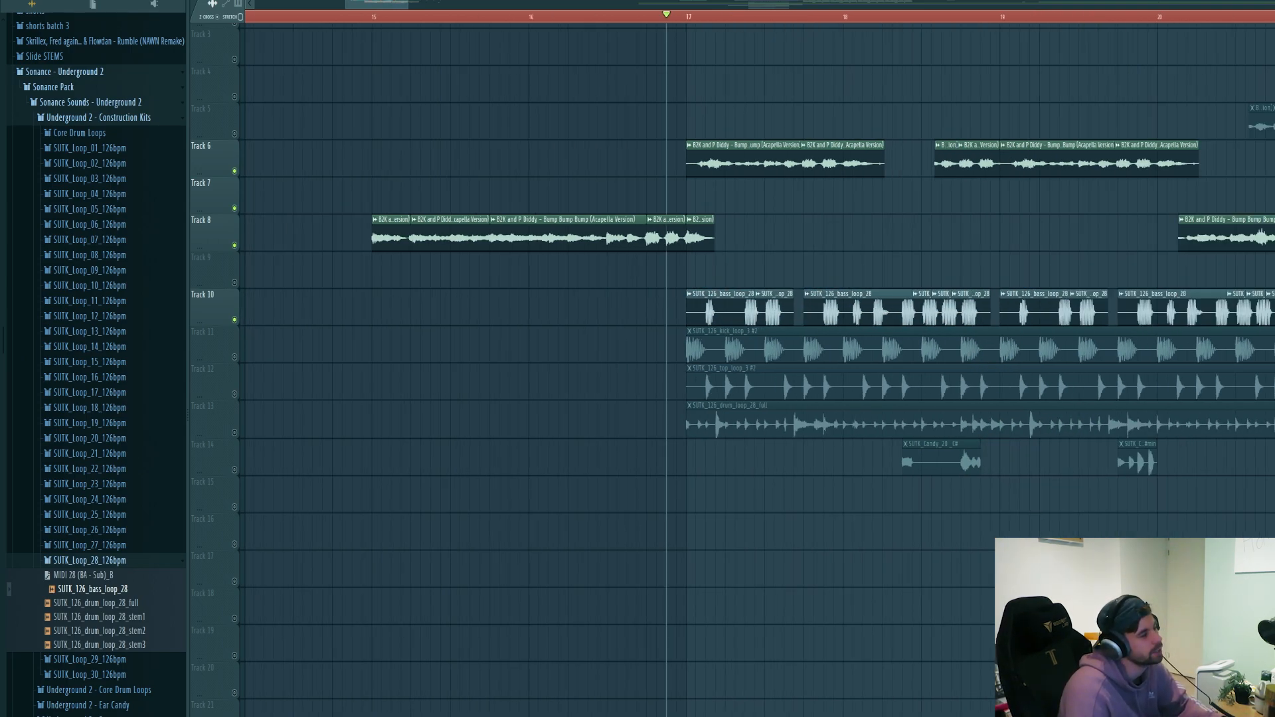
key("space")
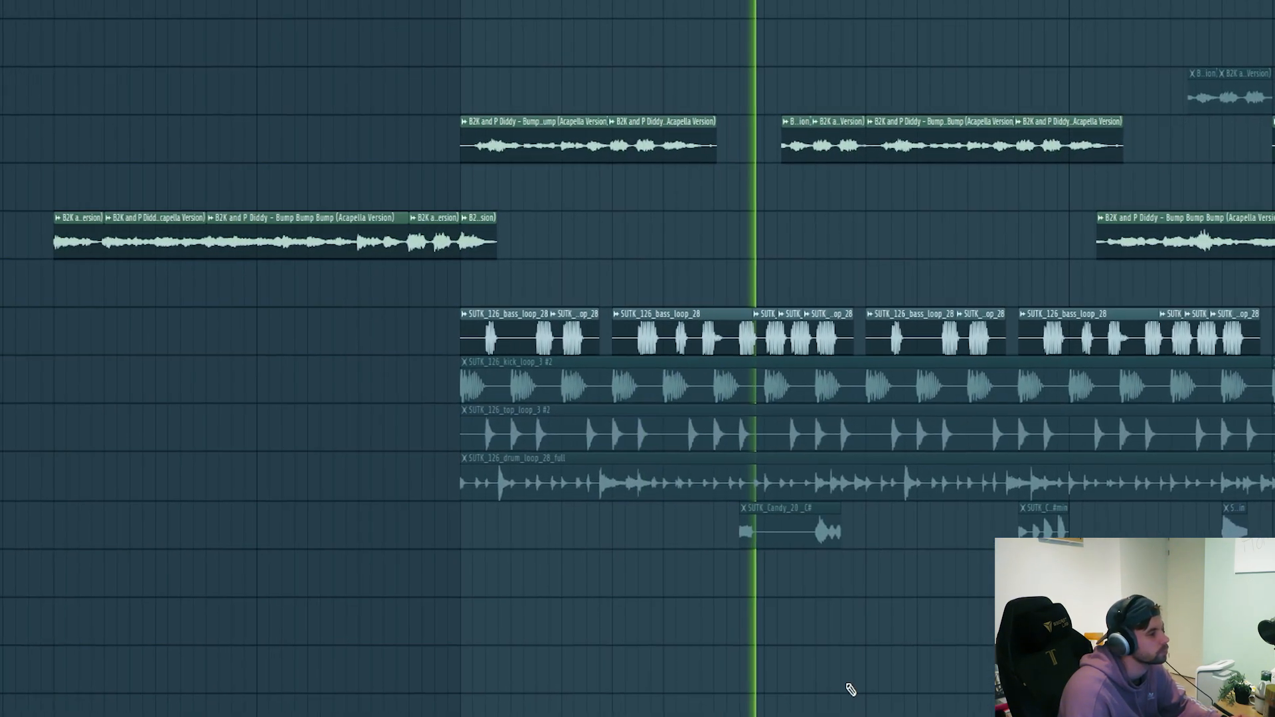
key("space")
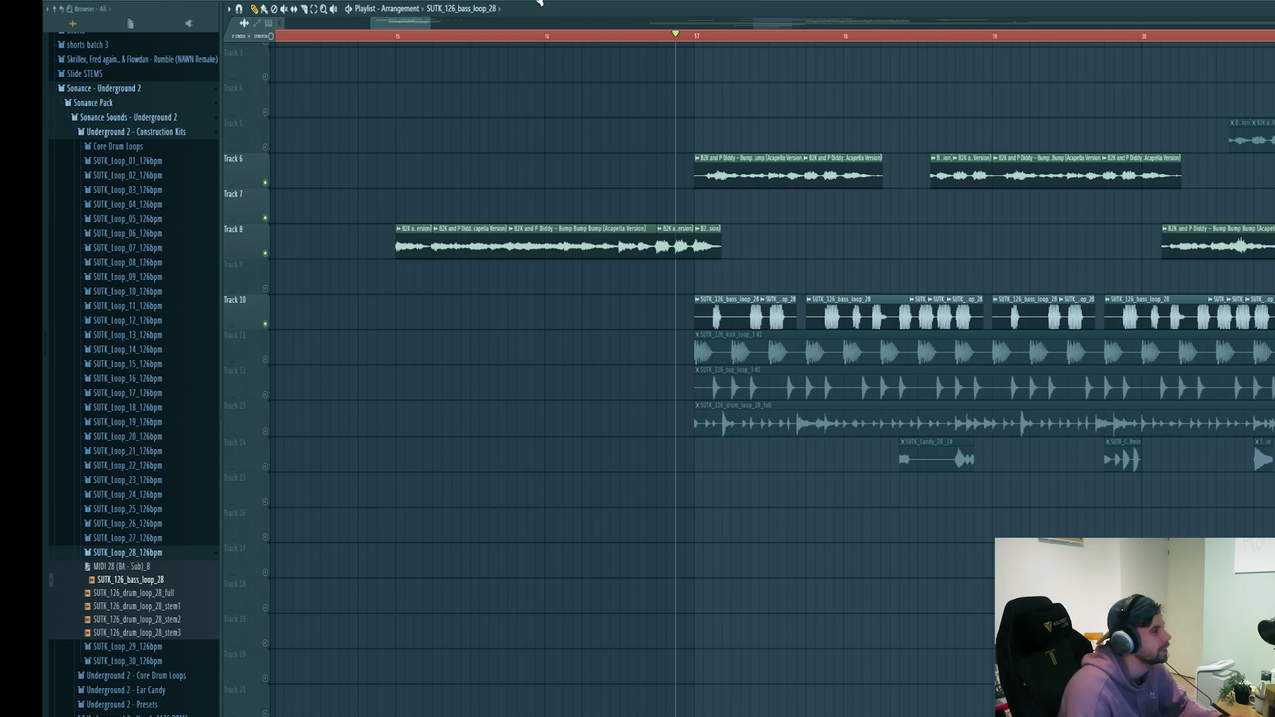
- Open Kickstart on the bass mixer channel, unmute the kick loop on Track 11, and play bass and kick together
key("F9")
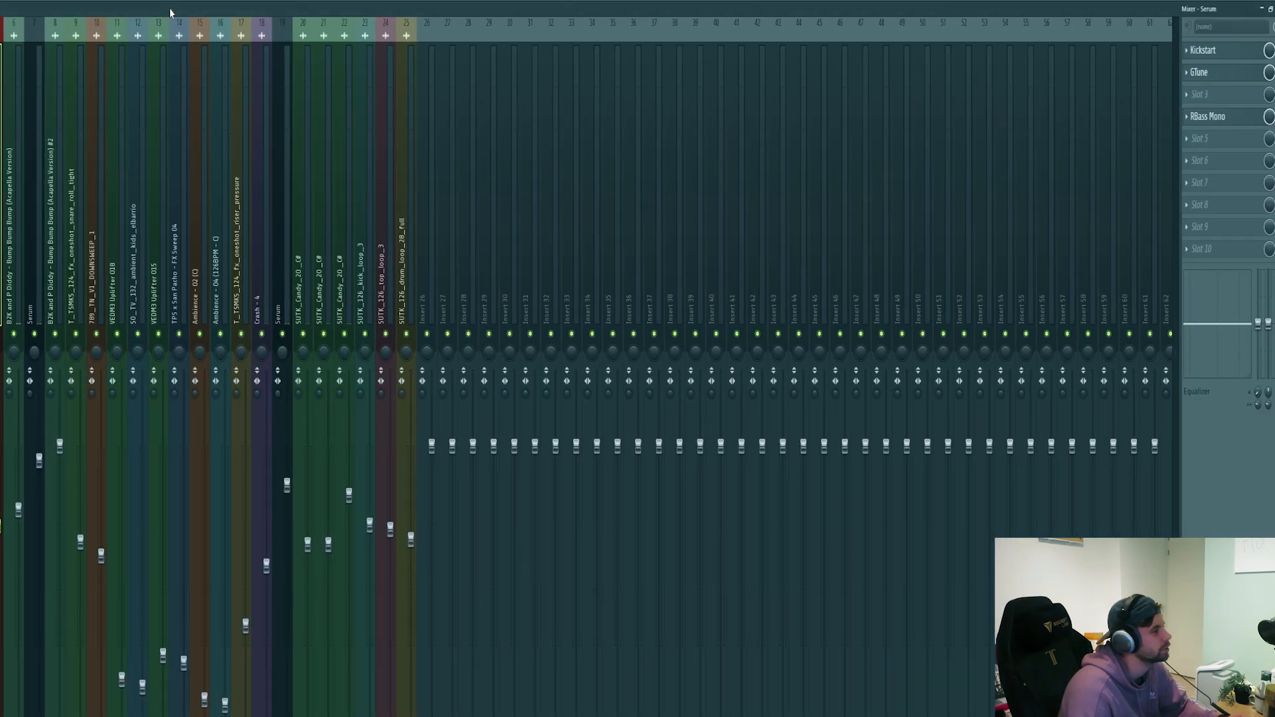
left_click(1205, 51)
key("F5")
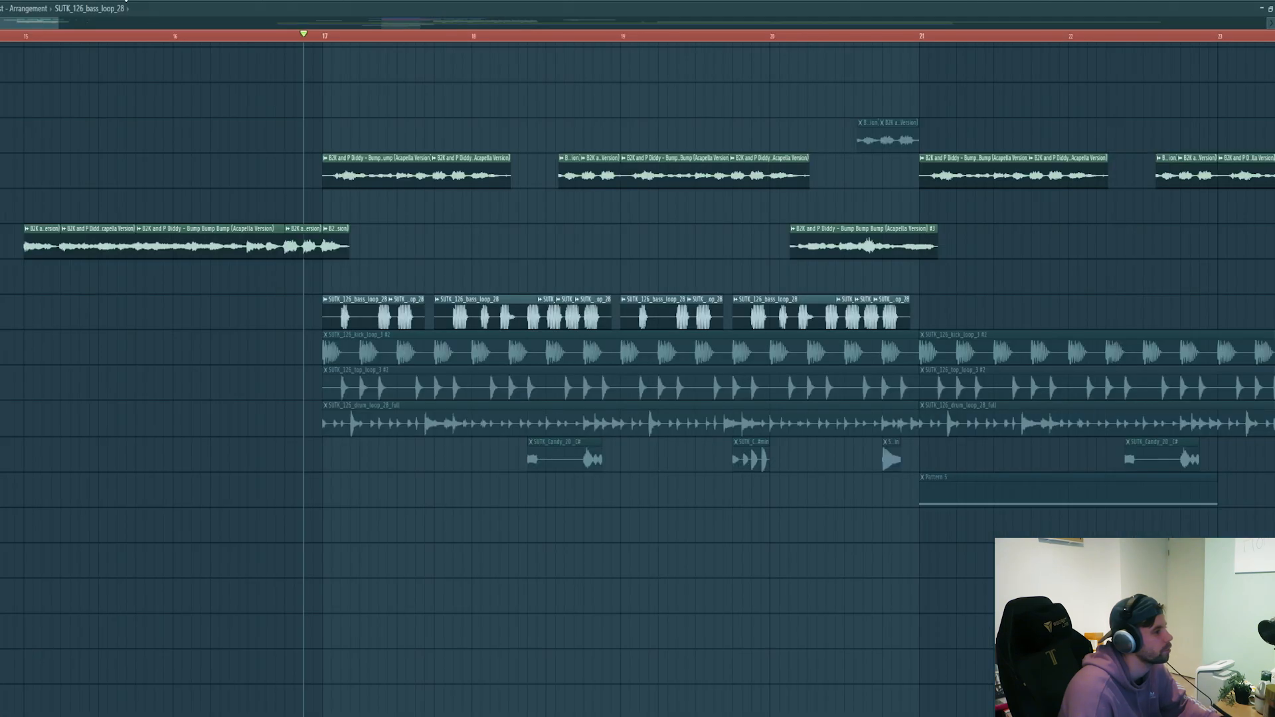
left_click(0, 352)
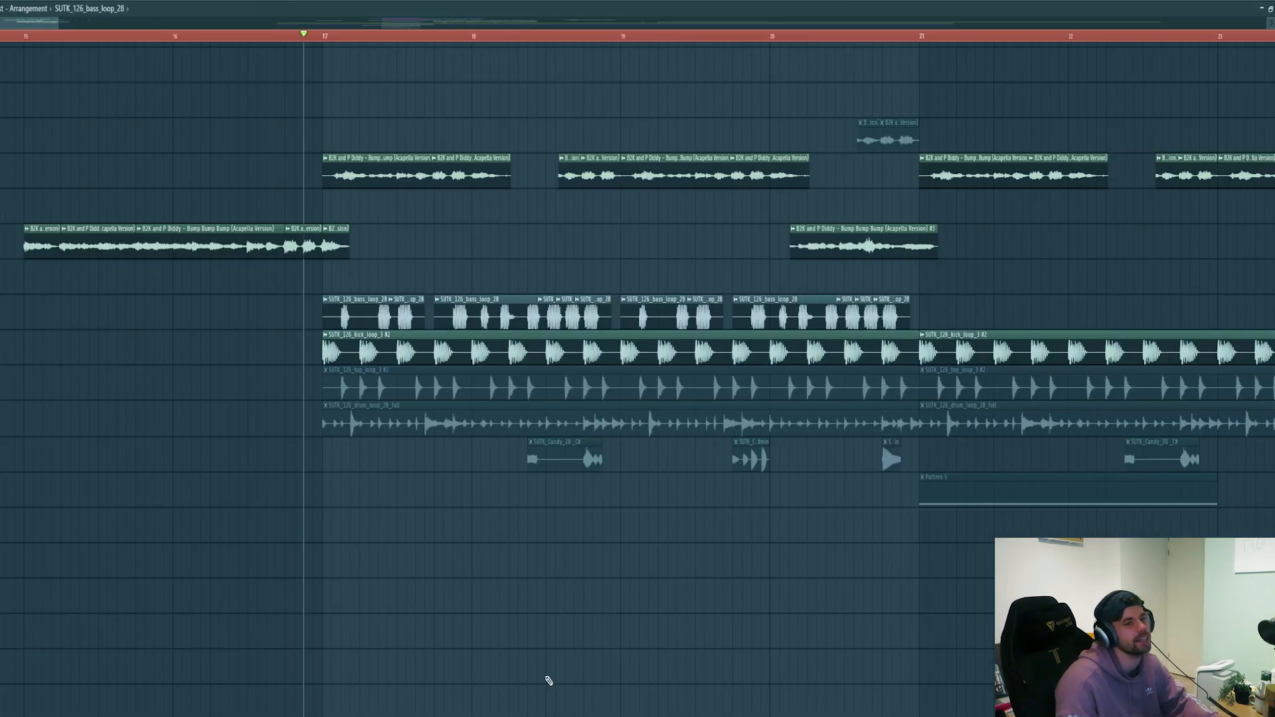
key("space")
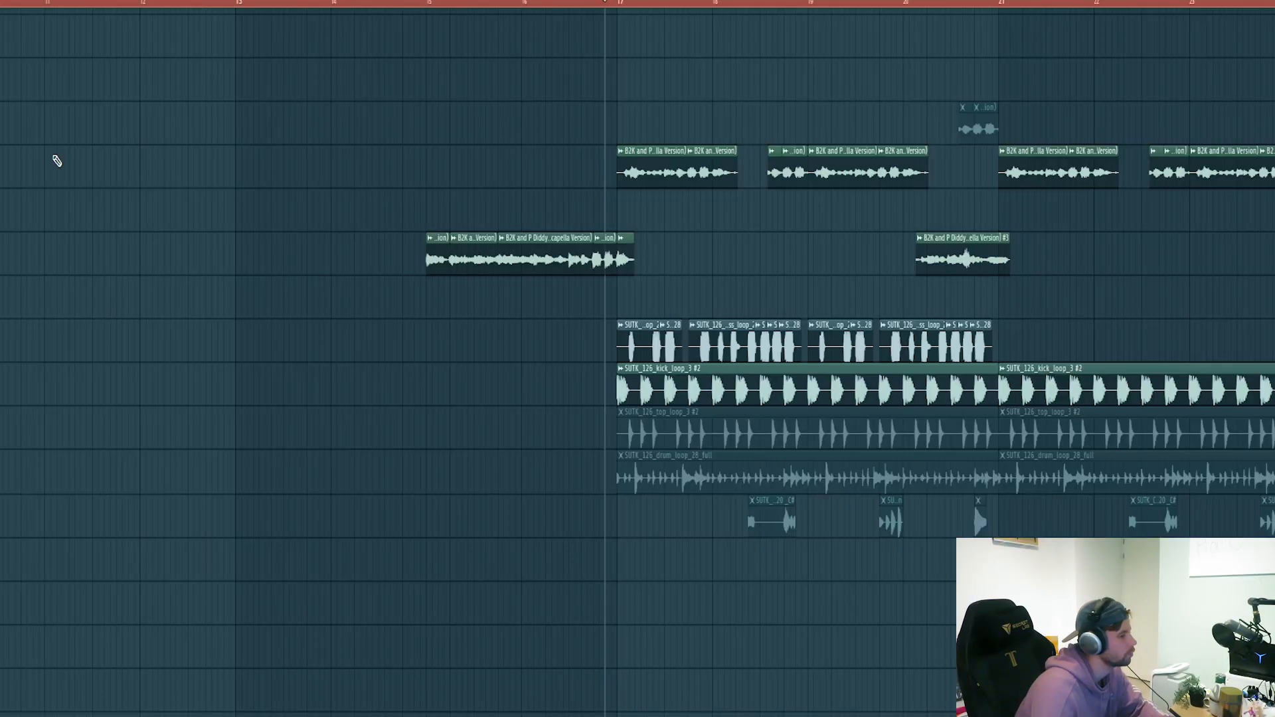
- Copy the Track 8 vocal phrase from bar 15 to bar 7, play it, and delete the tail slice after the repeating chop
left_click_drag(331, 251, 644, 249)
left_click_drag(538, 252, 206, 282)
left_click(262, 70)
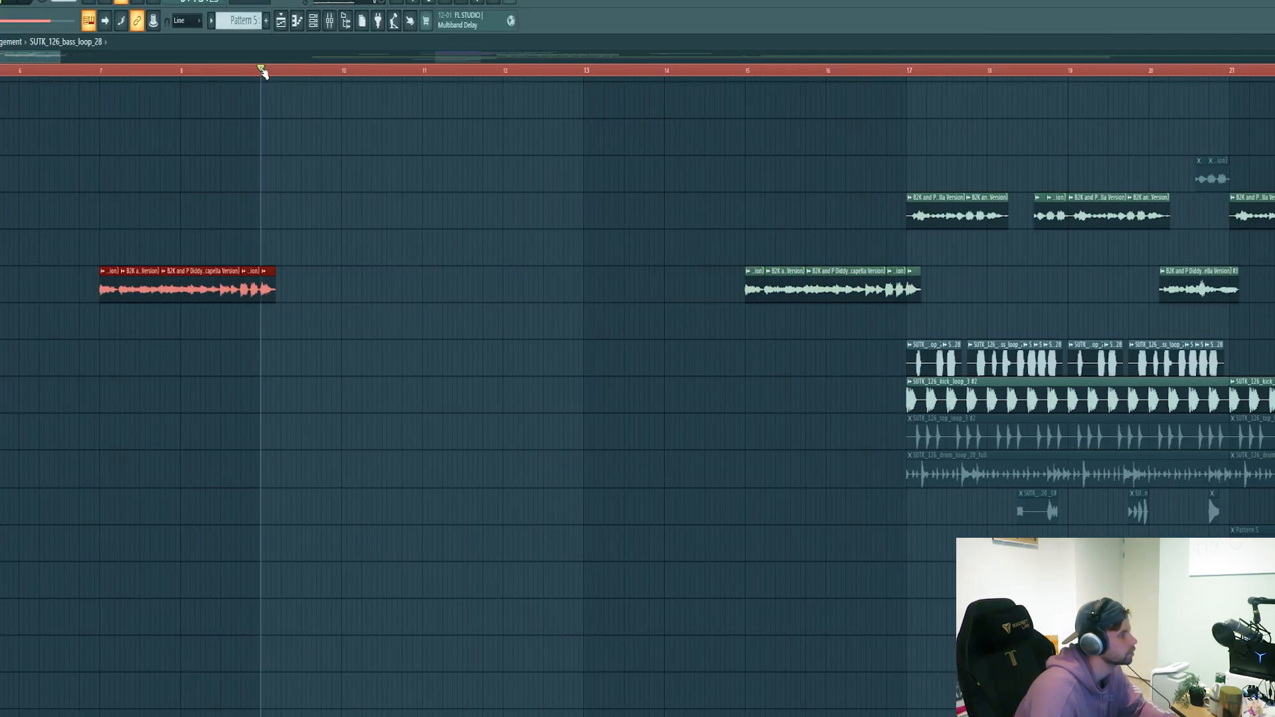
key("space")
left_click(88, 72)
right_click(298, 295)
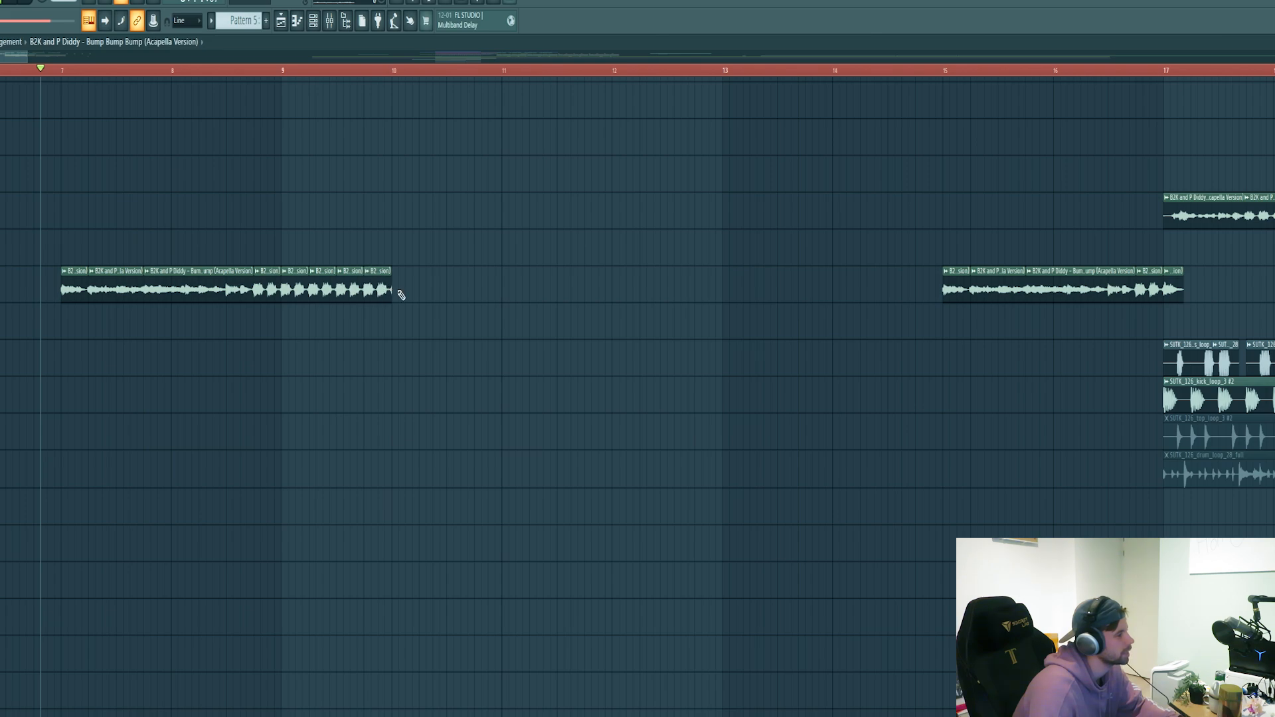
- Duplicate the short vocal chops on Track 8 until they fill the build-up to bar 15, and play them
left_click_drag(401, 296, 285, 292)
key("ctrl+b")
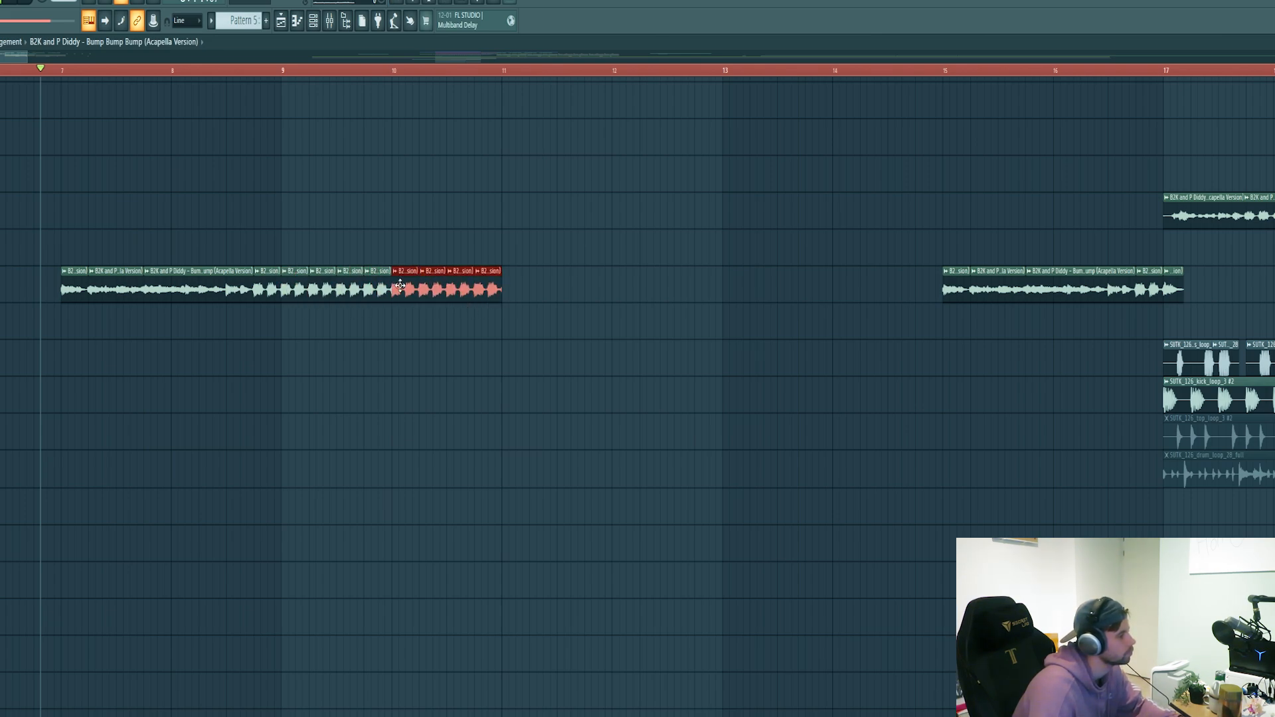
key("ctrl+b")
left_click_drag(666, 318, 296, 265)
key("ctrl+b")
key("ctrl+d")
left_click(261, 72)
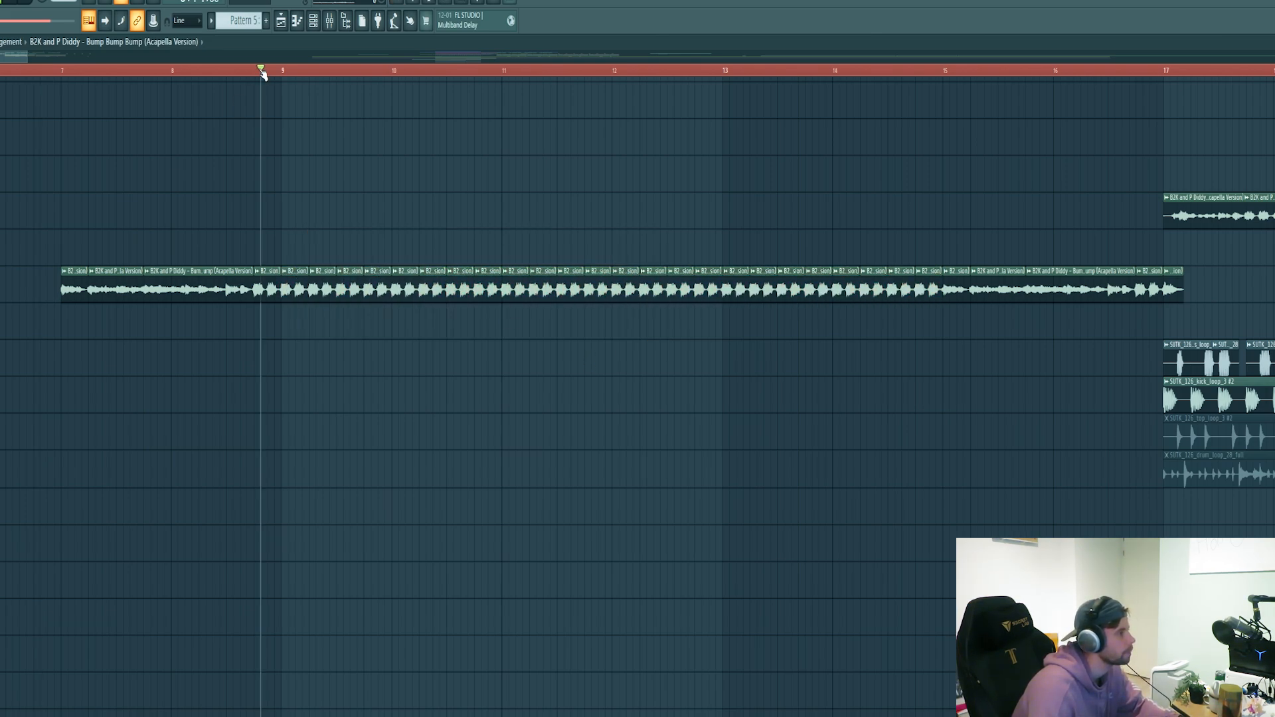
key("space")
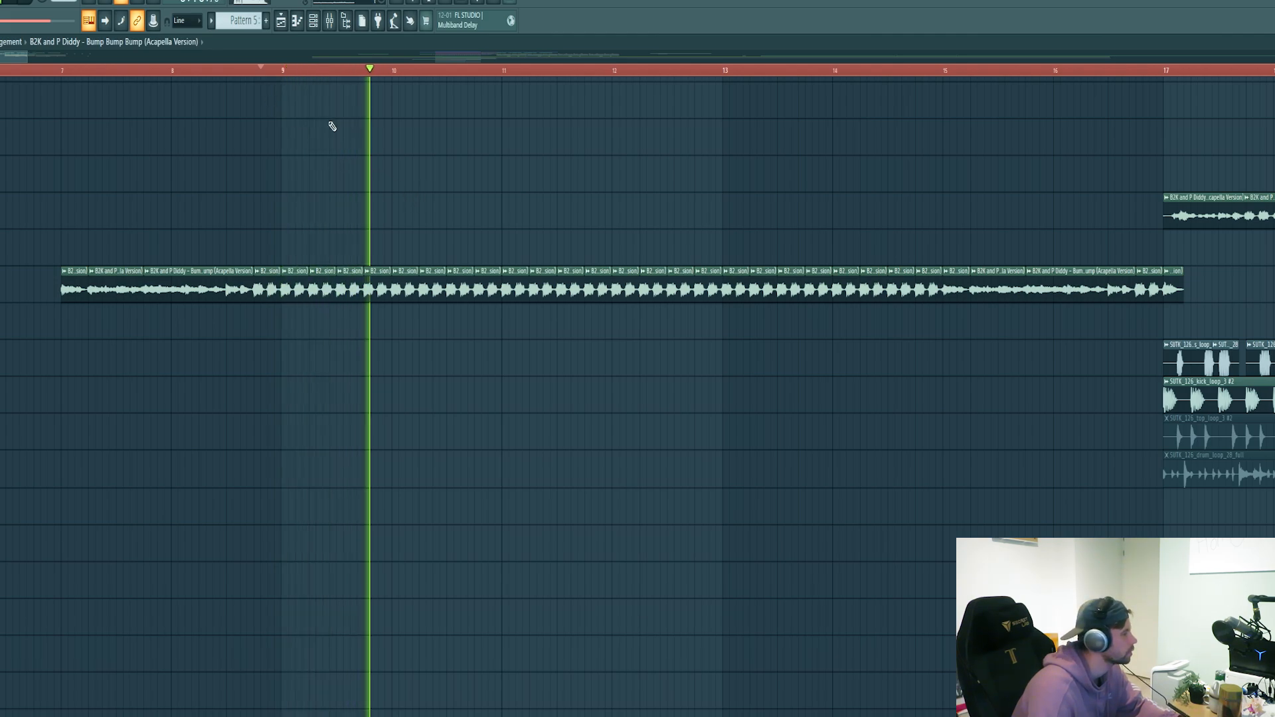
key("space")
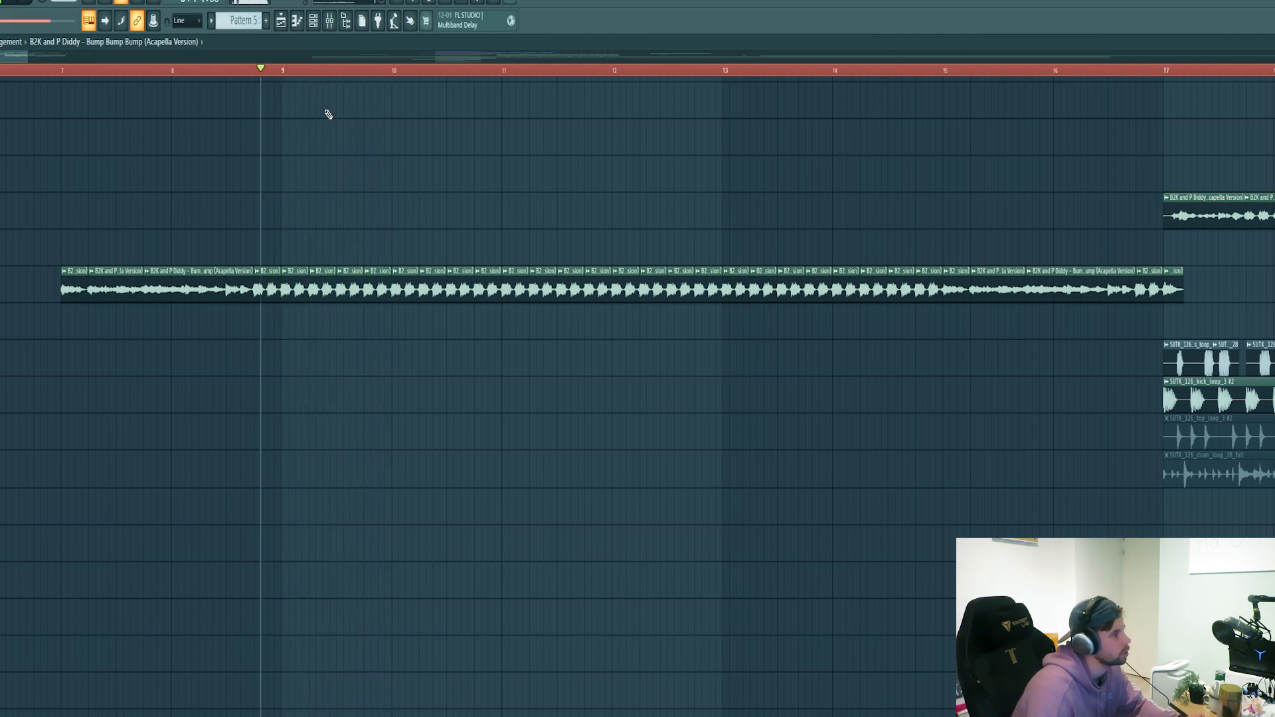
- Automate Endless Smile's intensity and Little AlterBoy's pitch on the build-up vocal channel from bar 9, and play the build-up
left_click(331, 27)
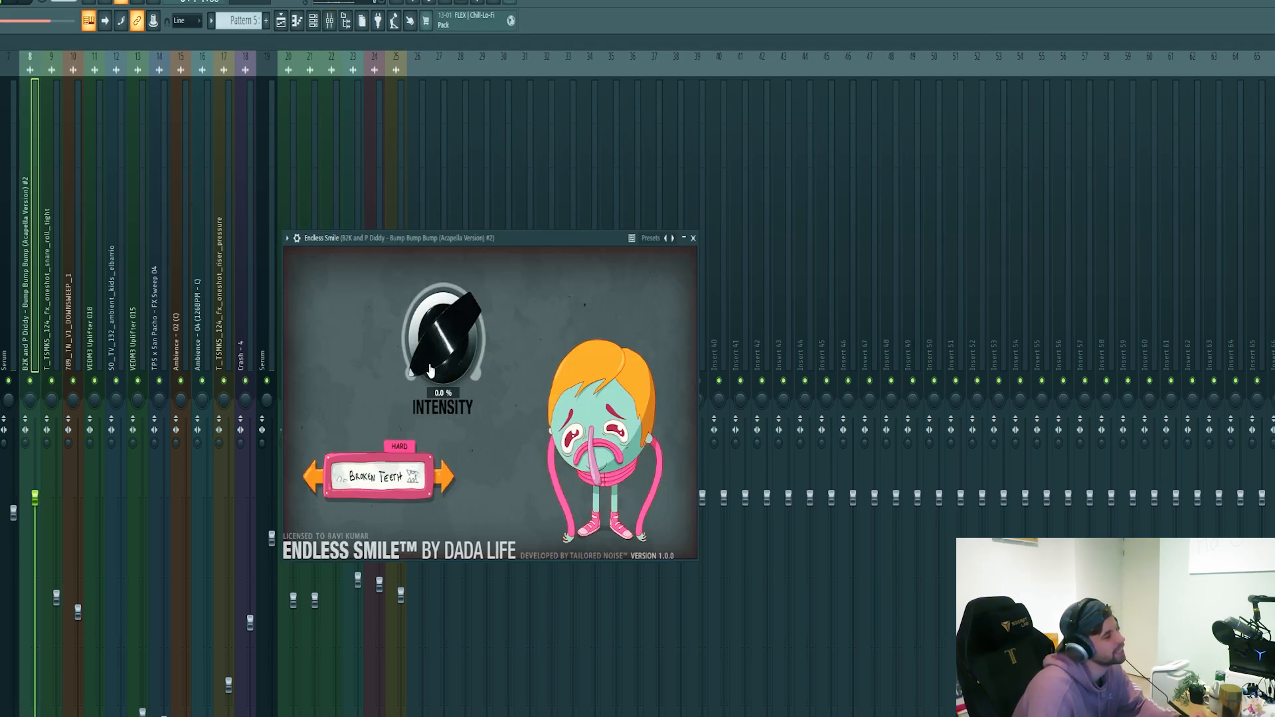
mouse_move(429, 370)
left_mouse_down()
mouse_move(430, 319)
mouse_move(430, 359)
left_mouse_up()
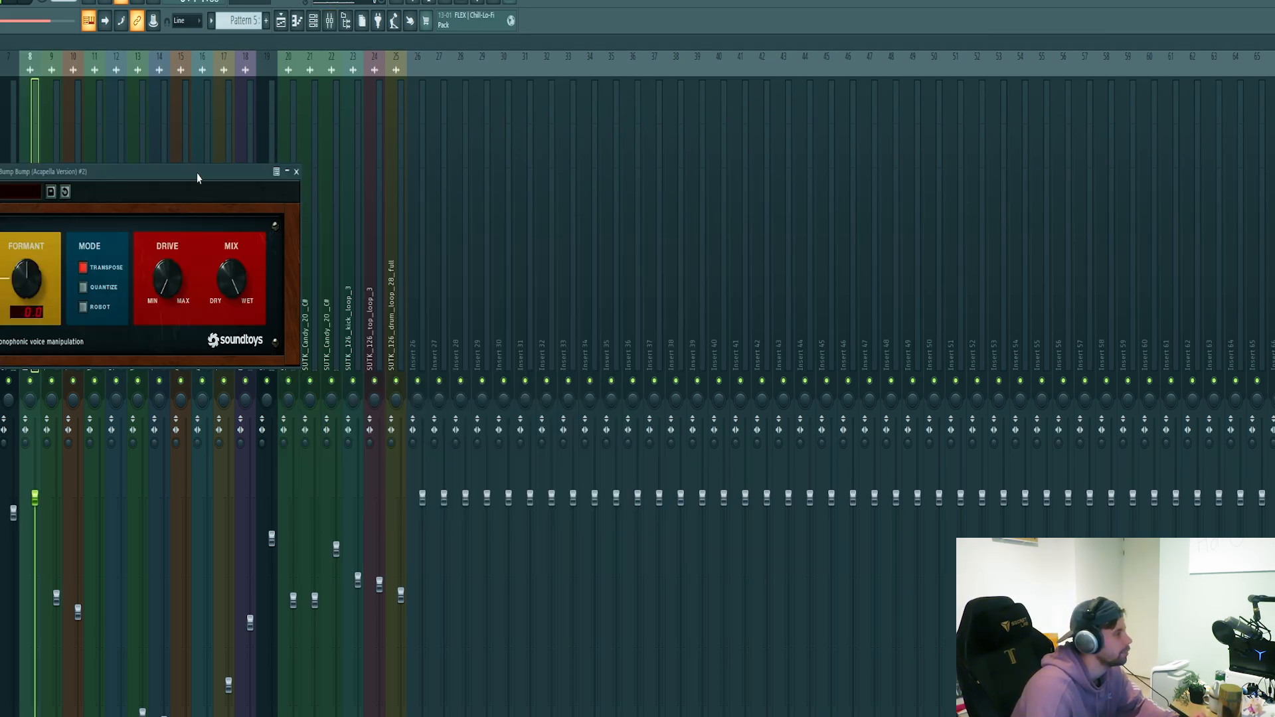
left_click_drag(198, 178, 606, 279)
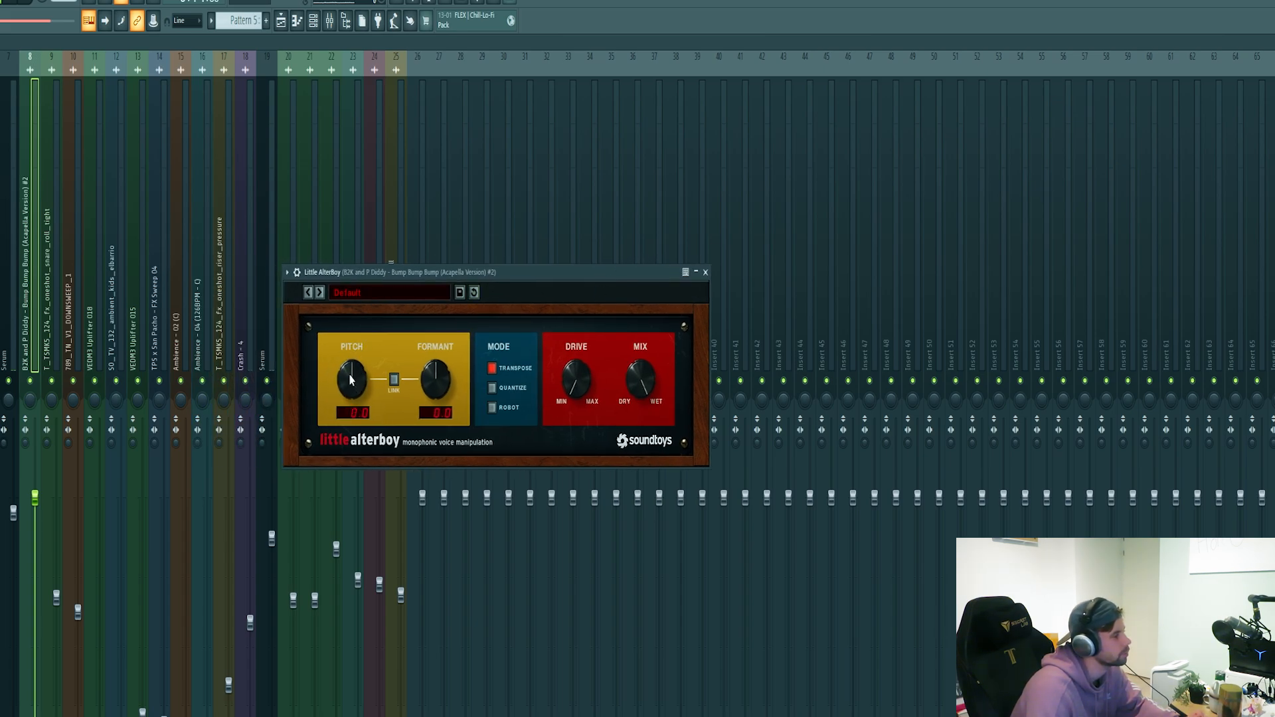
left_click(281, 21)
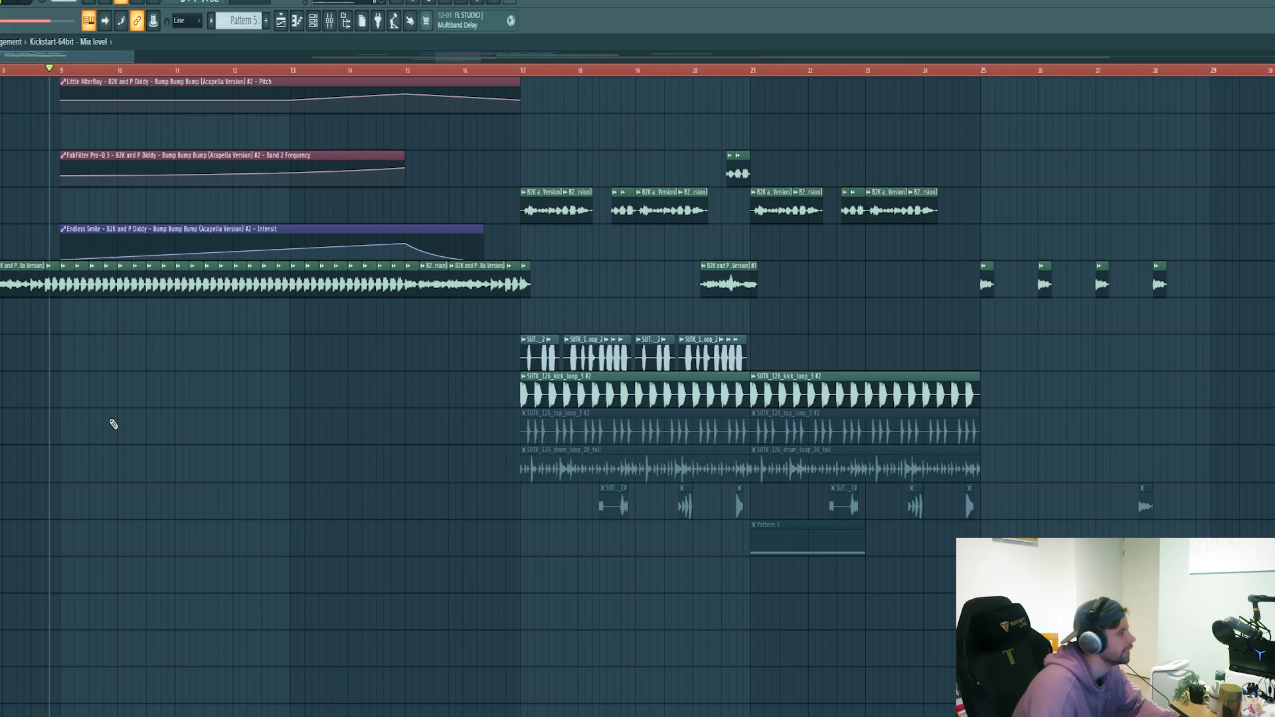
key("space")
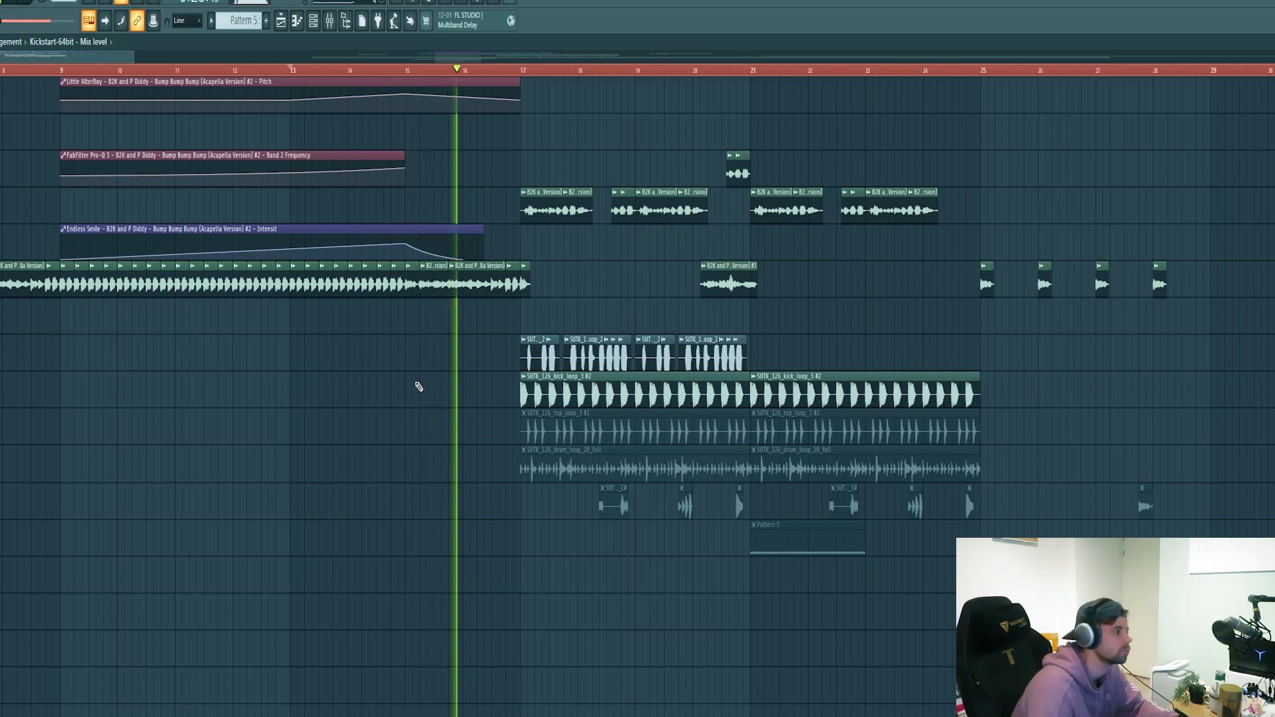
key("space")
- Copy the kick and top loops on Tracks 11 and 12 to bar 9 and trim them to end at bar 15
left_click_drag(475, 370, 989, 436)
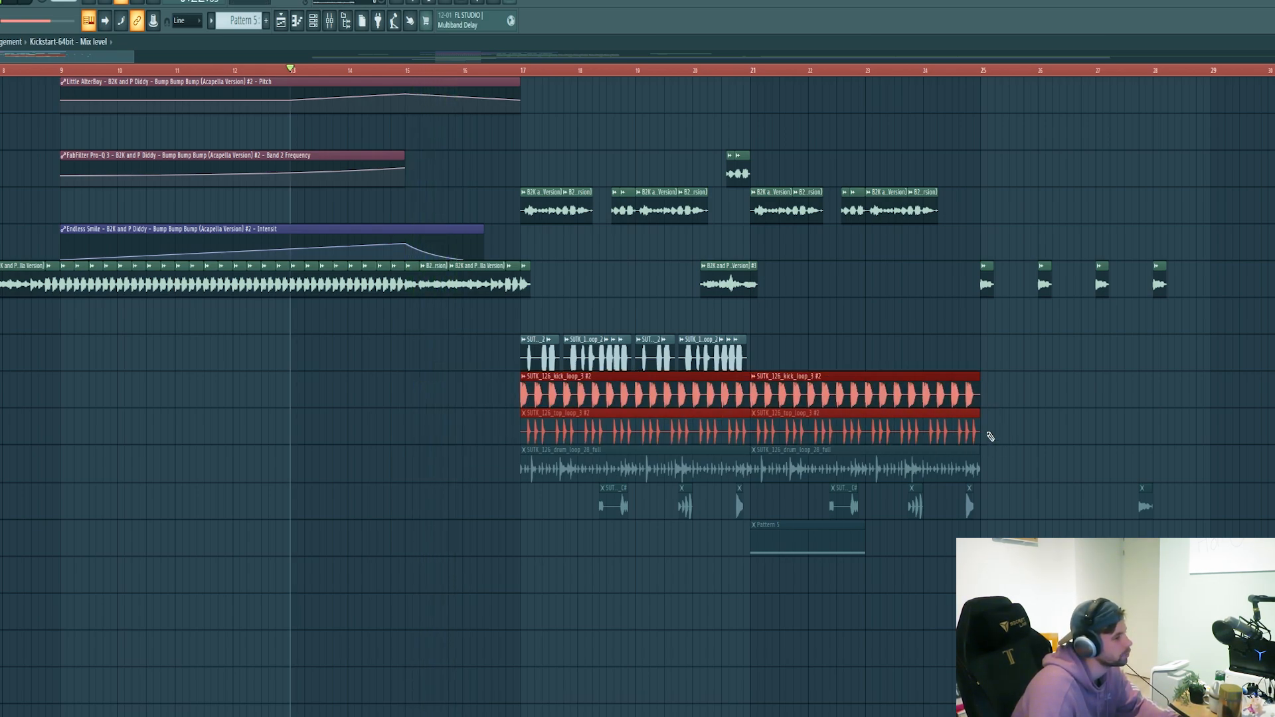
left_click_drag(607, 403, 147, 393)
key("ctrl+d")
left_click_drag(514, 393, 421, 393)
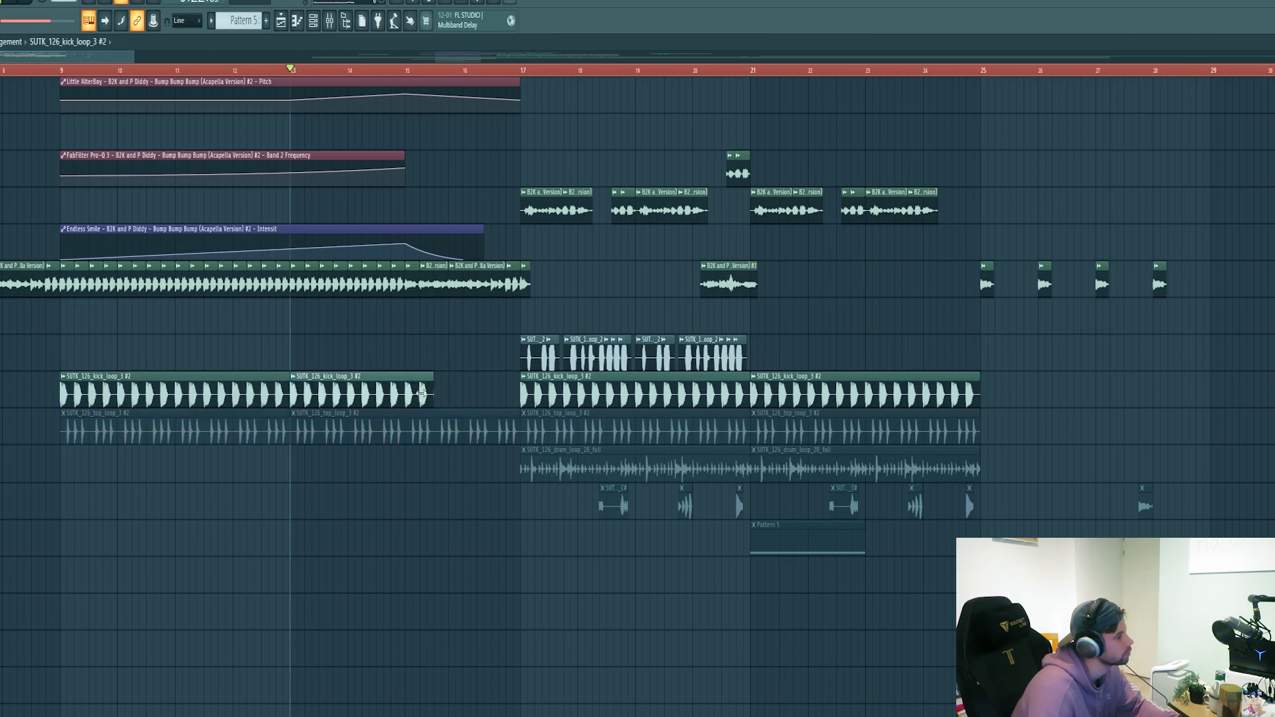
right_click(452, 449)
- Automate the Fruity parametric EQ 2 high pass and Endless Smile's intensity on the master across the build-up from bar 9, and play it
key("F9")
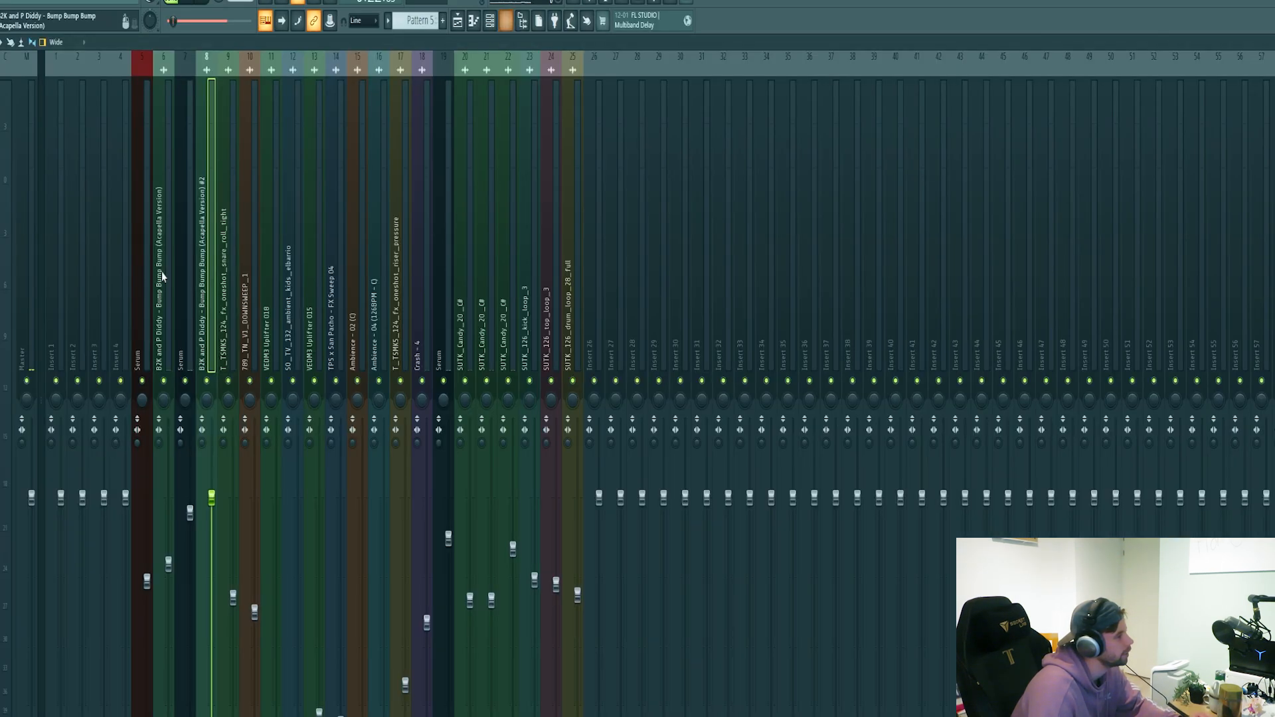
left_click(26, 231)
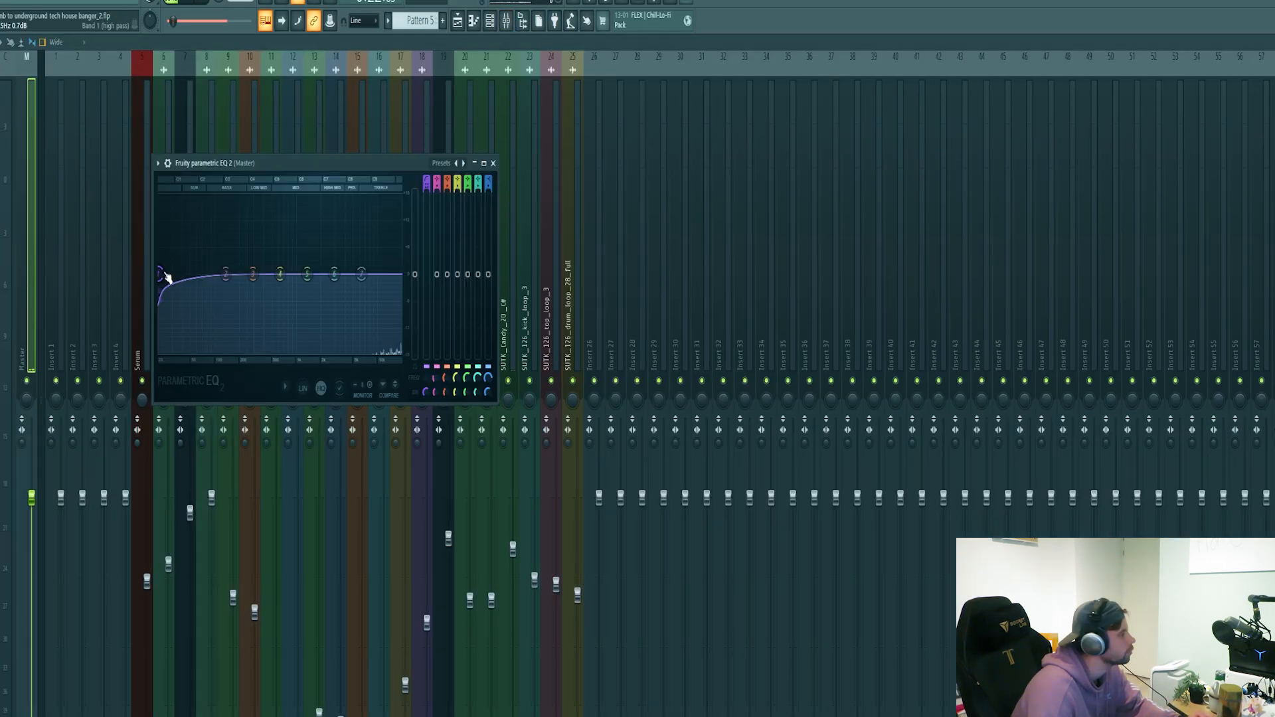
left_click_drag(180, 273, 225, 273)
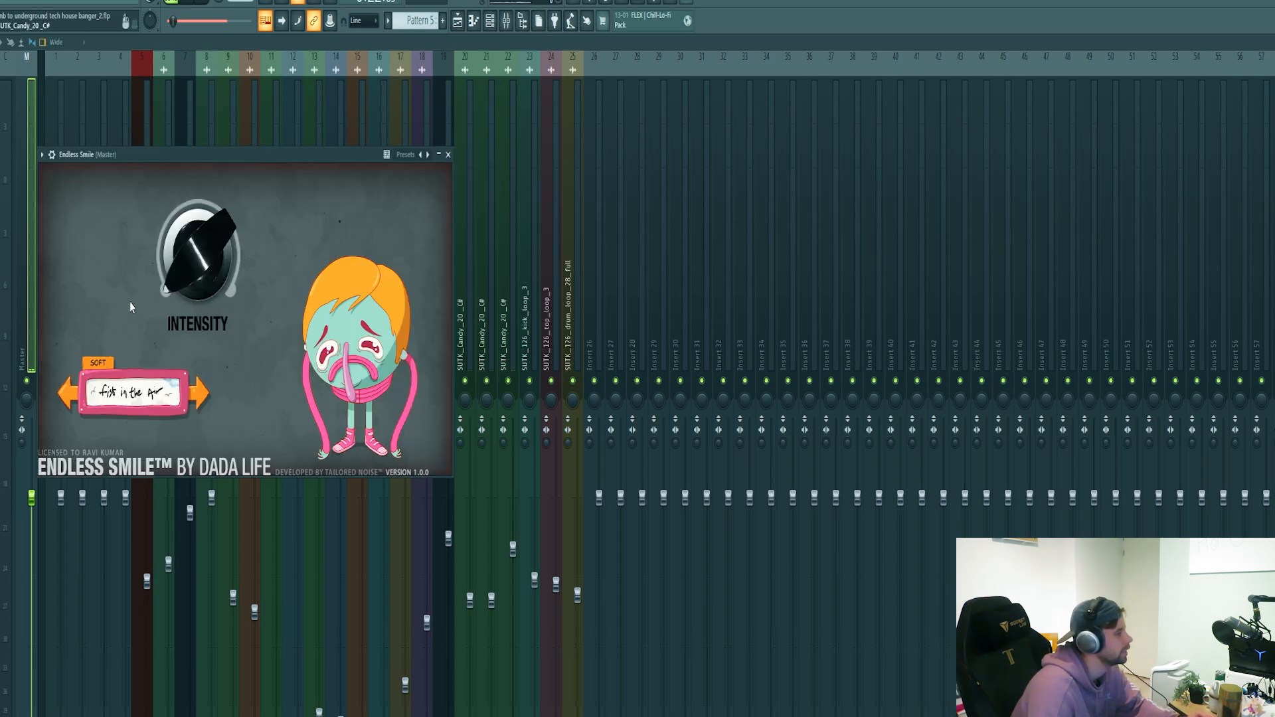
left_click_drag(128, 302, 174, 306)
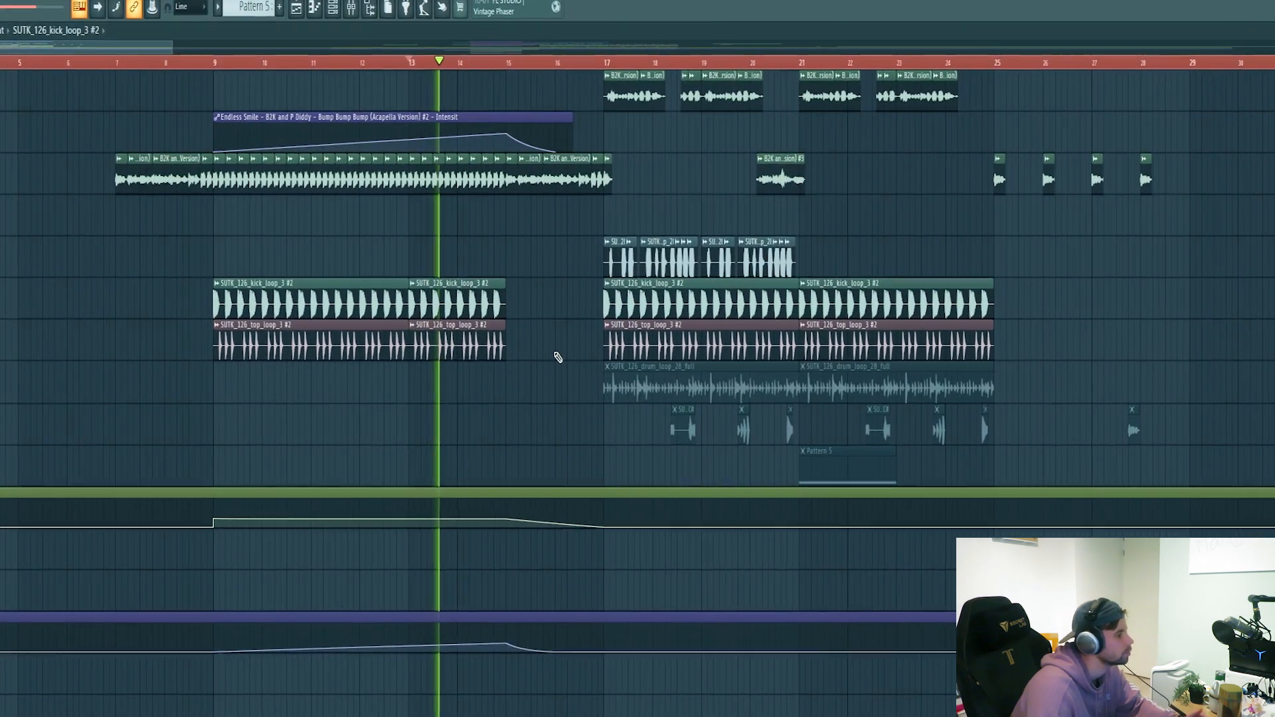
scroll(378, 418, "up", 2)
scroll(397, 447, "up", 1)
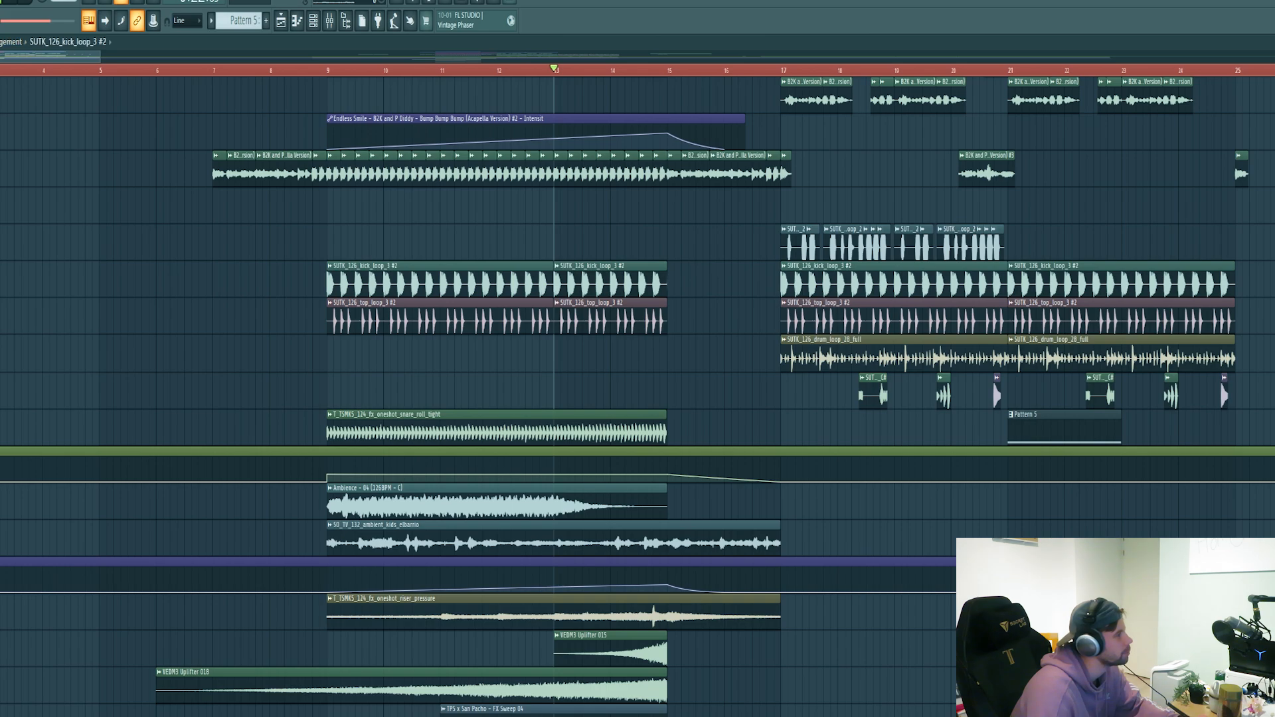
- Audition the build-up's snare roll, two ambience clips, pressure riser, uplifters and sweeps one at a time in isolation from bar 9 onward
scroll(57, 188, "down", 2)
left_click(538, 354)
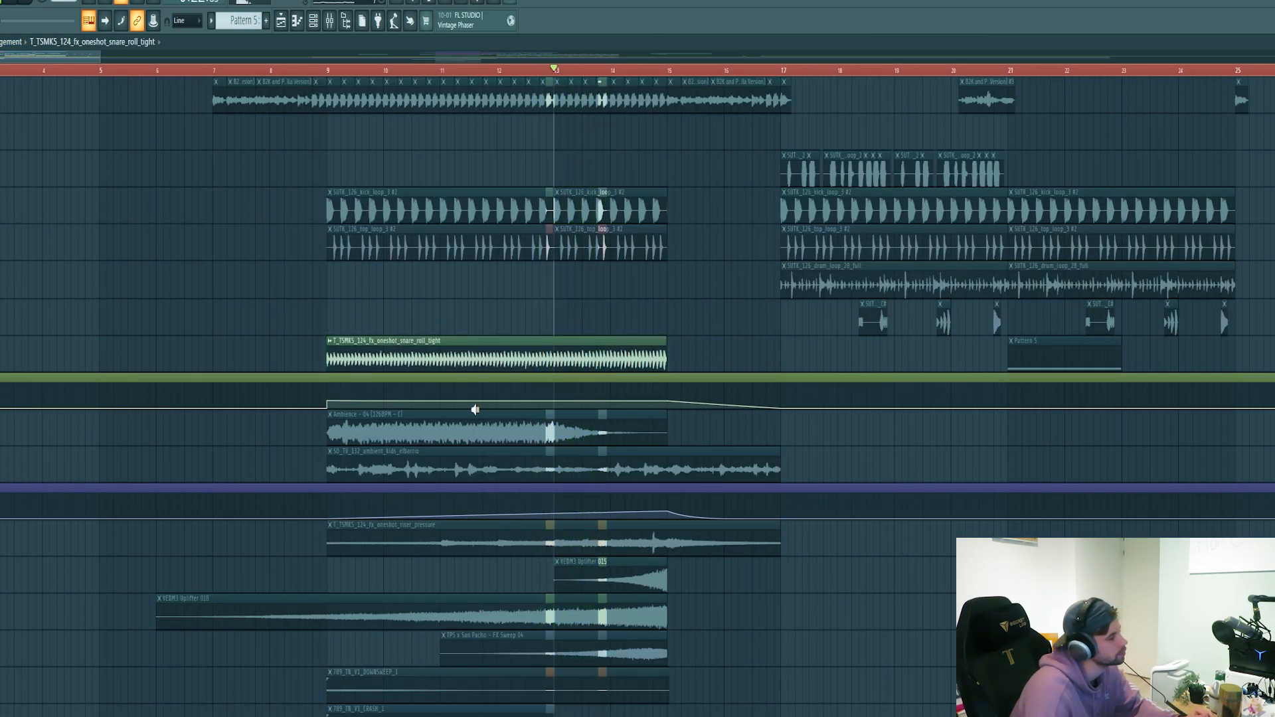
left_click(330, 427)
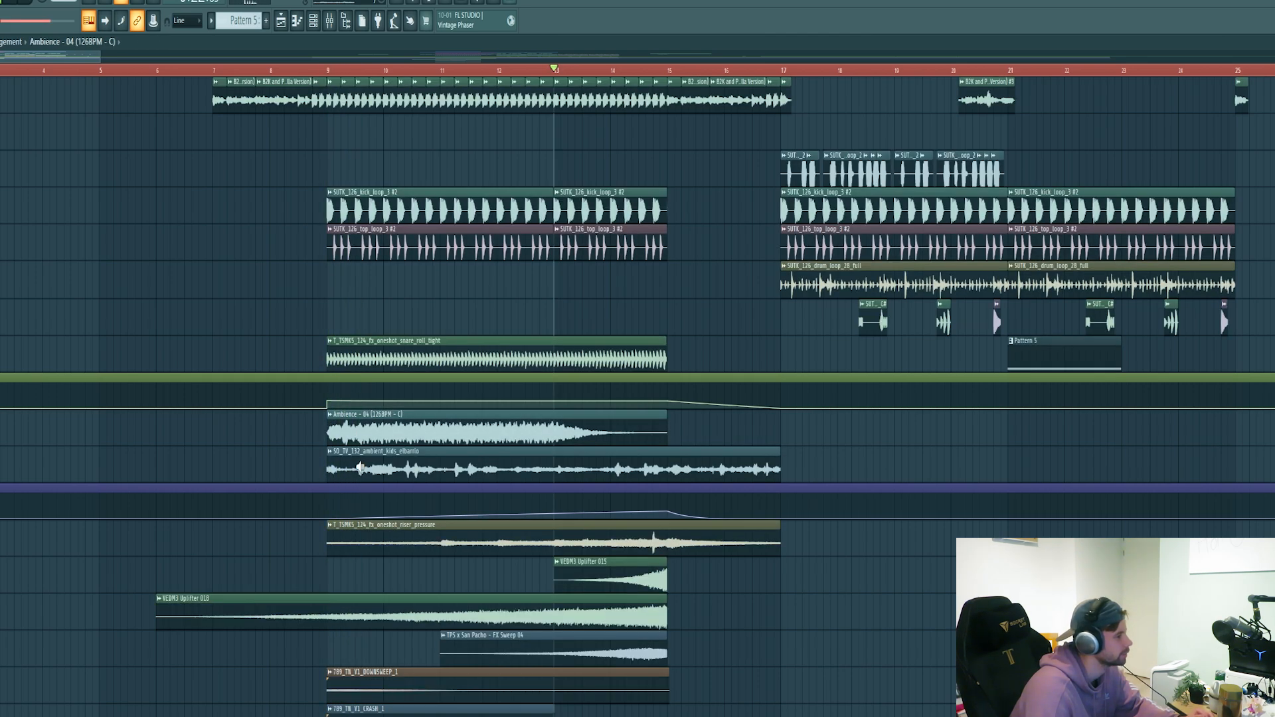
left_click(359, 468)
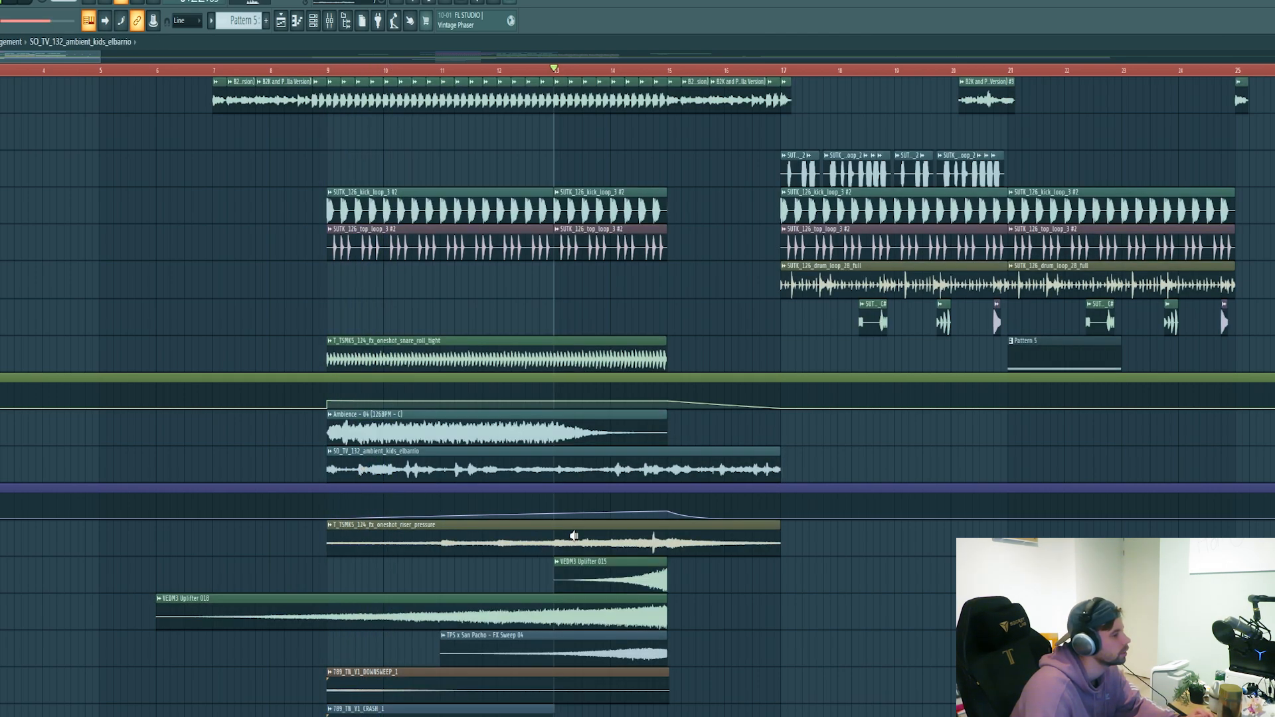
left_click(583, 535)
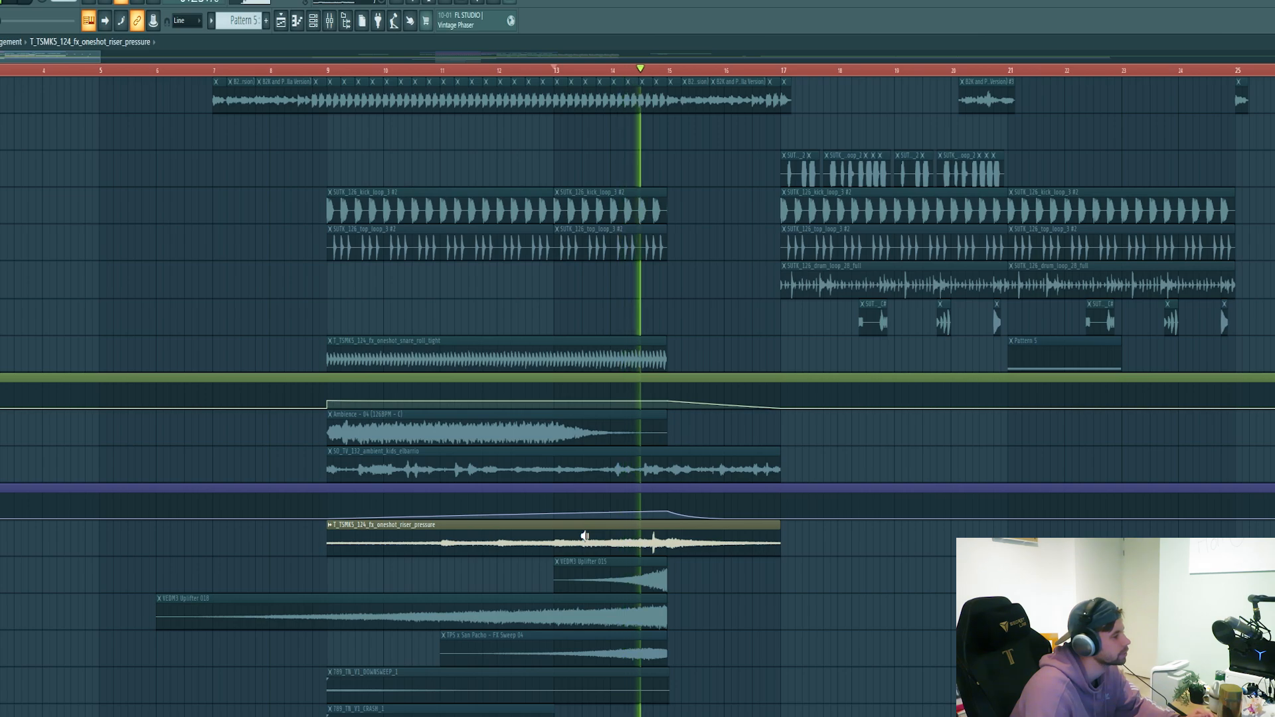
left_click(601, 565)
left_click(620, 664)
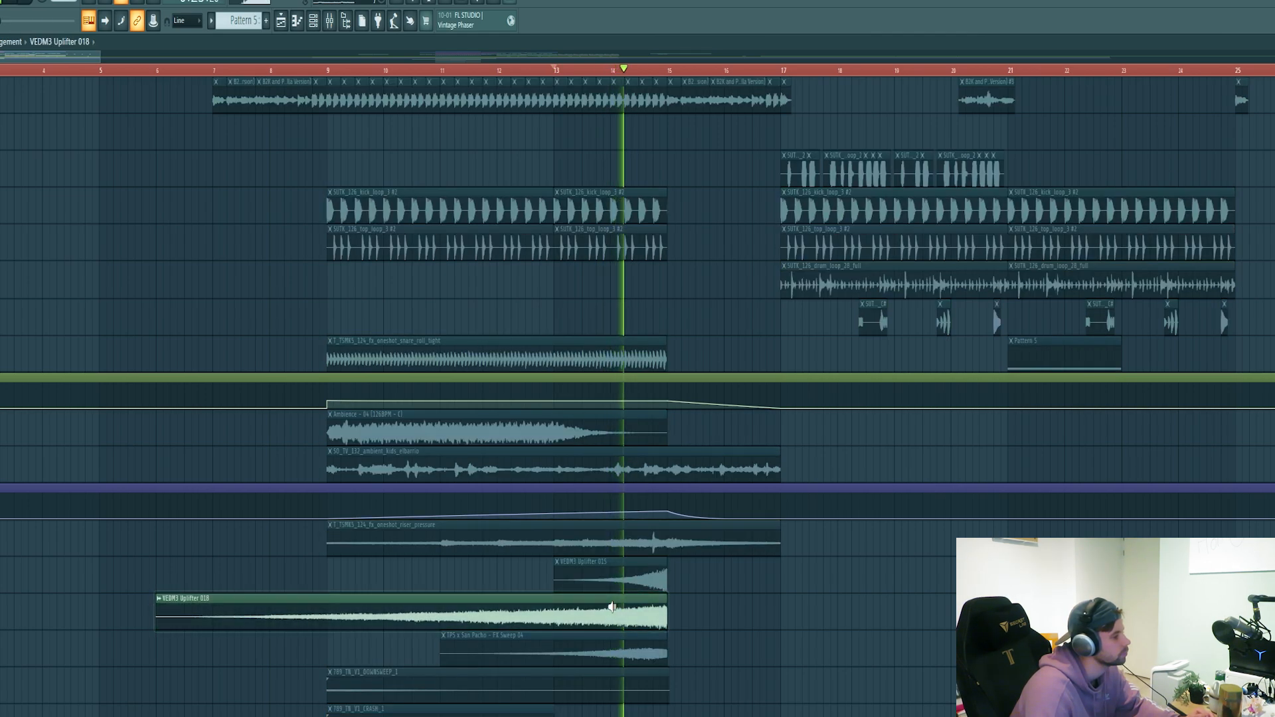
left_click(333, 688)
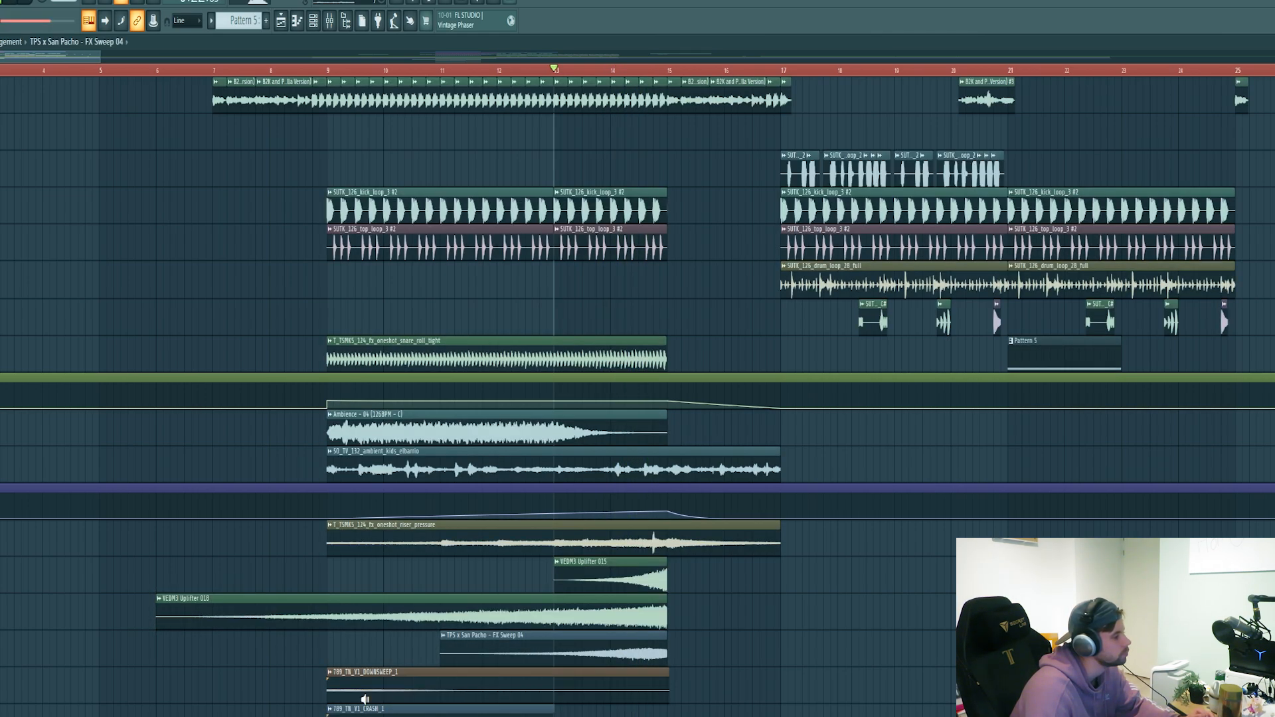